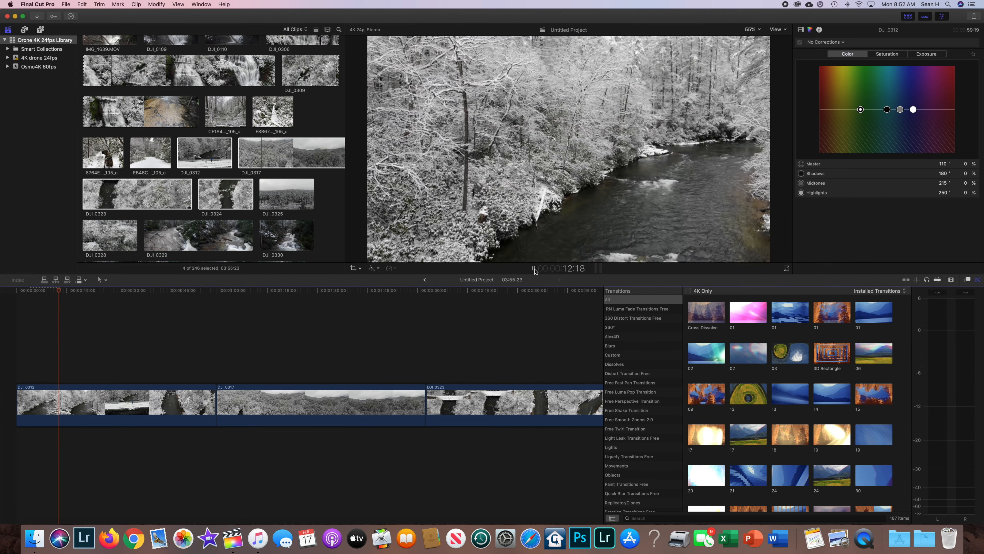
Stop playback, place the playhead at 14:01 and trim the start of the first DJI_0312 clip to about that point.
left_click(534, 271)
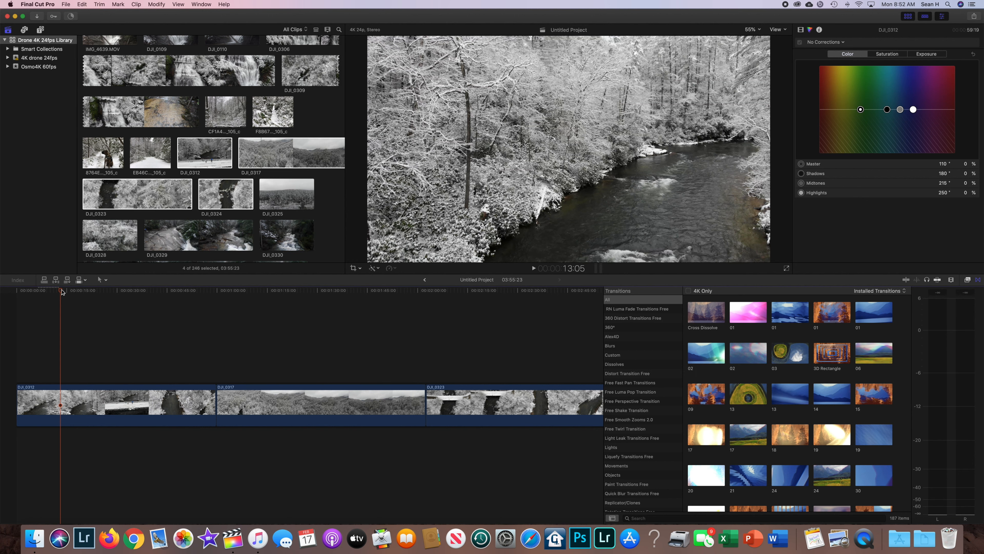
mouse_move(61, 292)
left_mouse_down()
mouse_move(21, 295)
mouse_move(64, 299)
left_mouse_up()
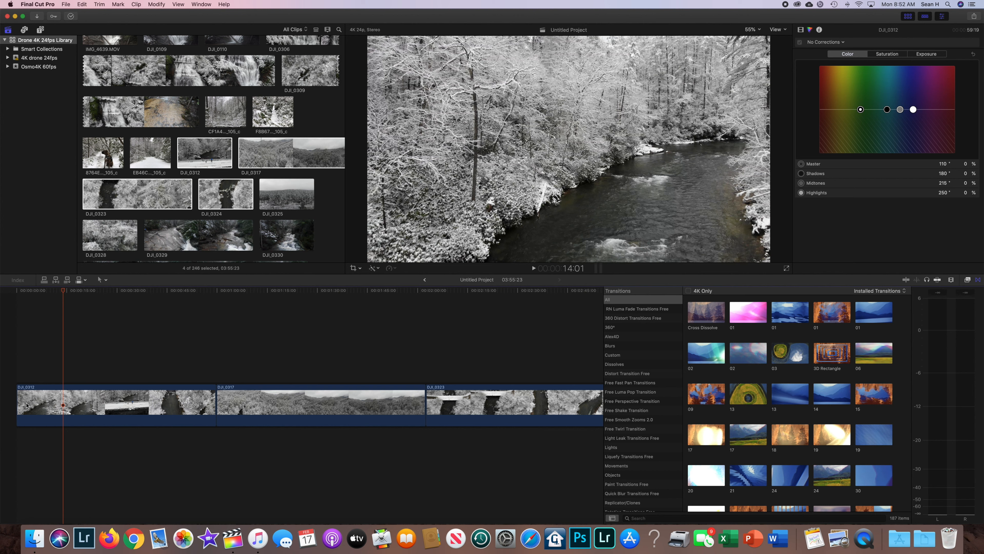
left_click(18, 403)
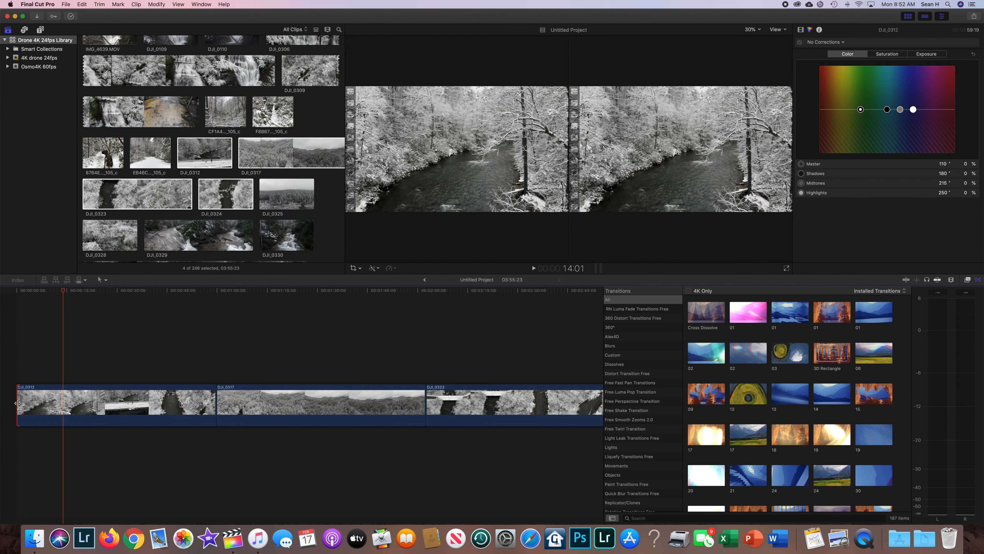
left_click(33, 400)
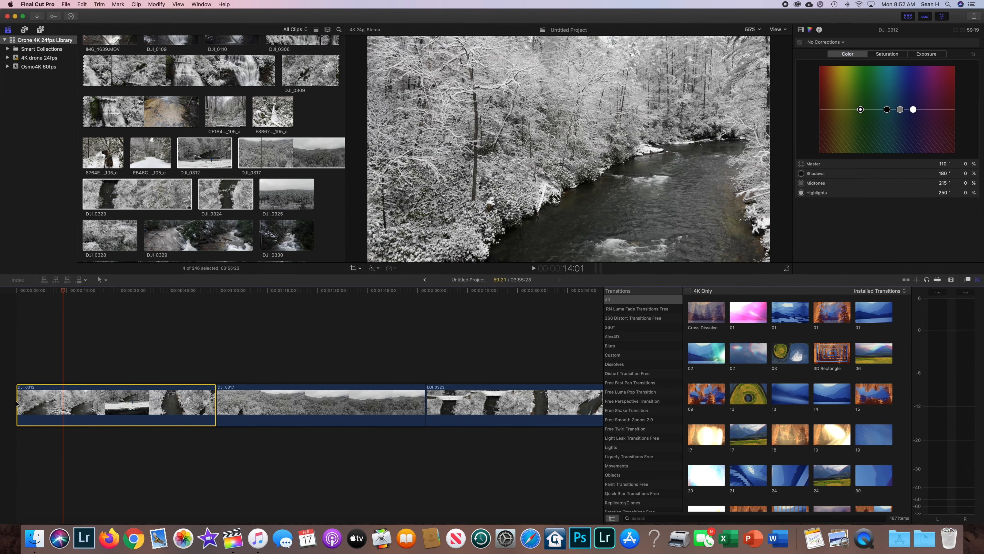
left_click_drag(17, 402, 65, 404)
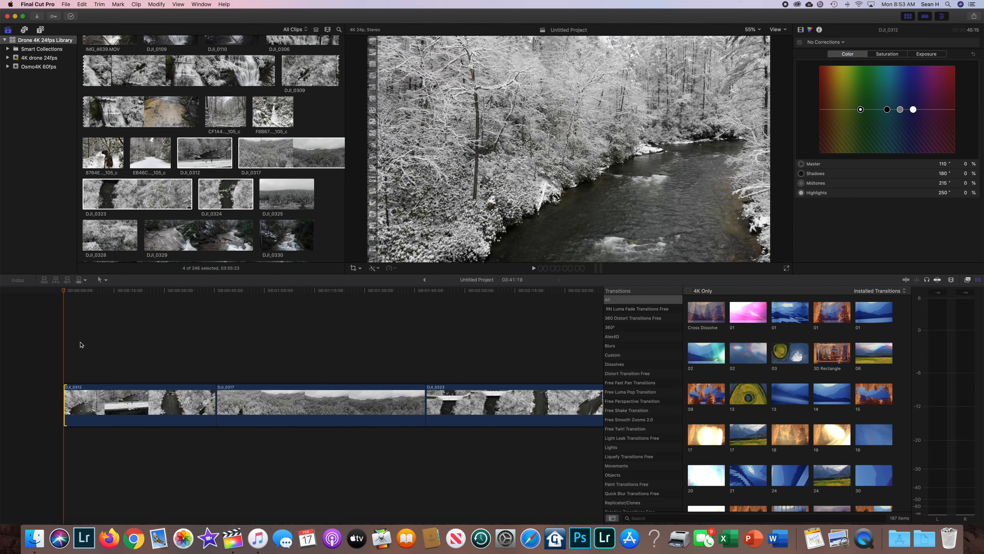
Split the DJI_0312 clip at 15:23, where the person and dog stand on the snowy bridge.
left_click_drag(64, 291, 119, 296)
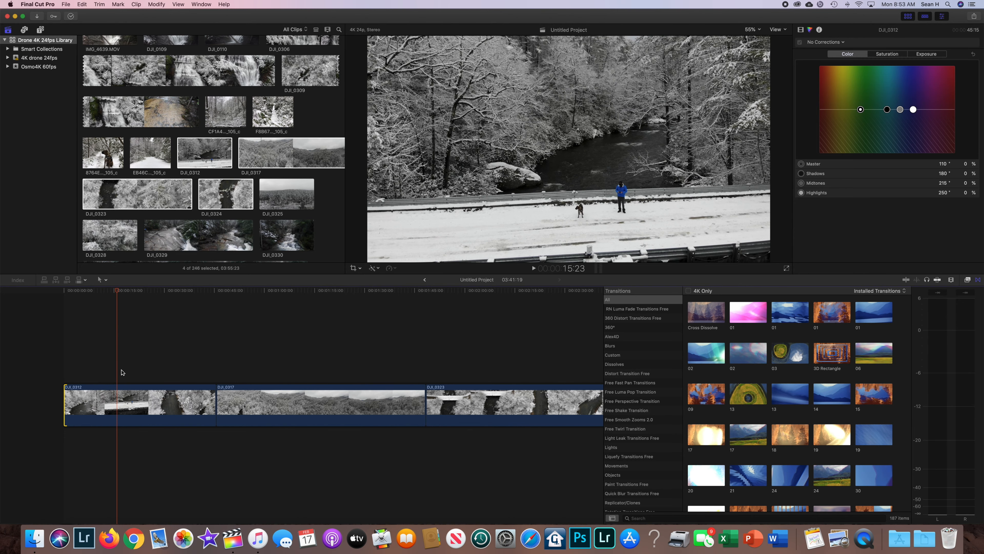
left_click(119, 388)
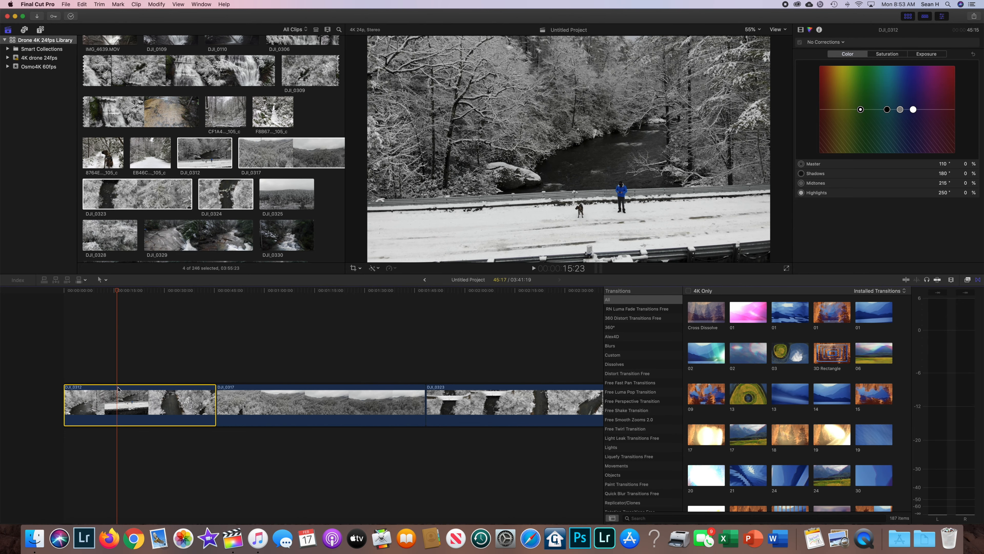
left_click(106, 280)
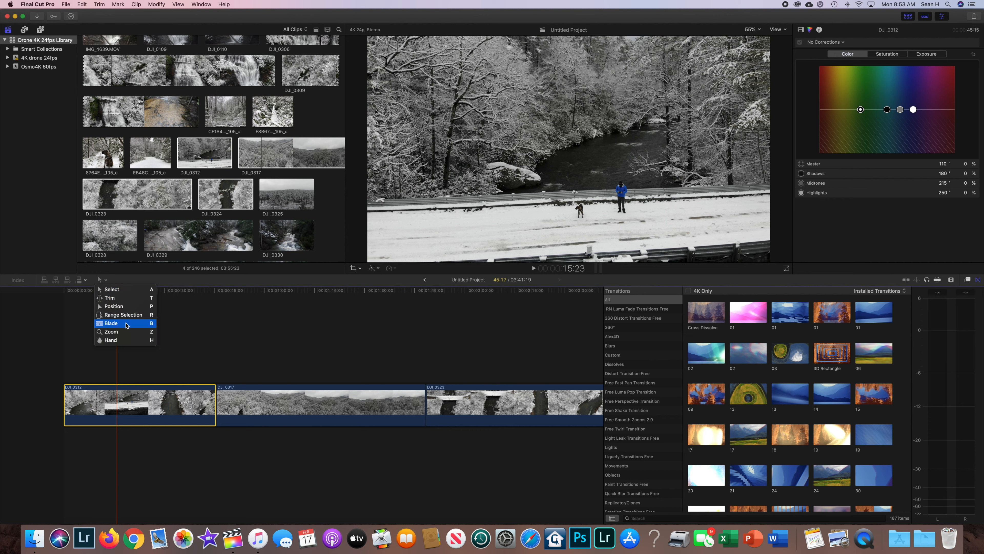
left_click(170, 299)
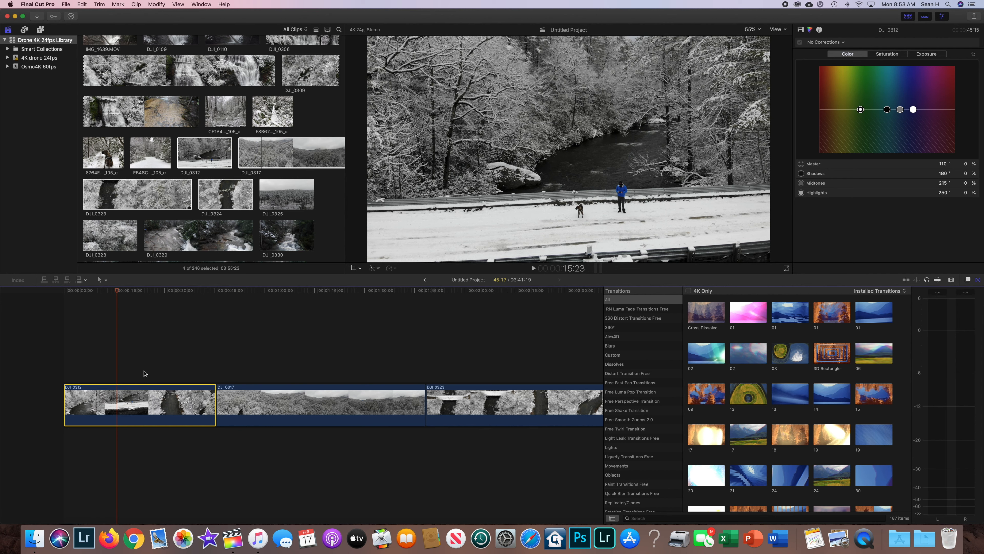
key("super+b")
scroll(116, 310, "right", 1)
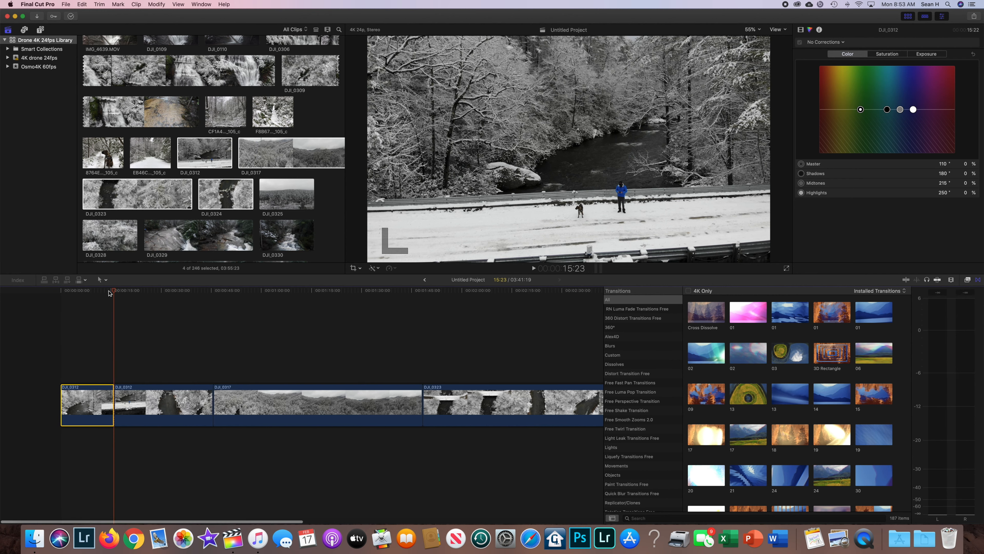
Trim the end of the first DJI_0312 segment so that it ends at 6:15.
left_click(130, 394)
left_click(106, 396)
left_click_drag(111, 405, 80, 406)
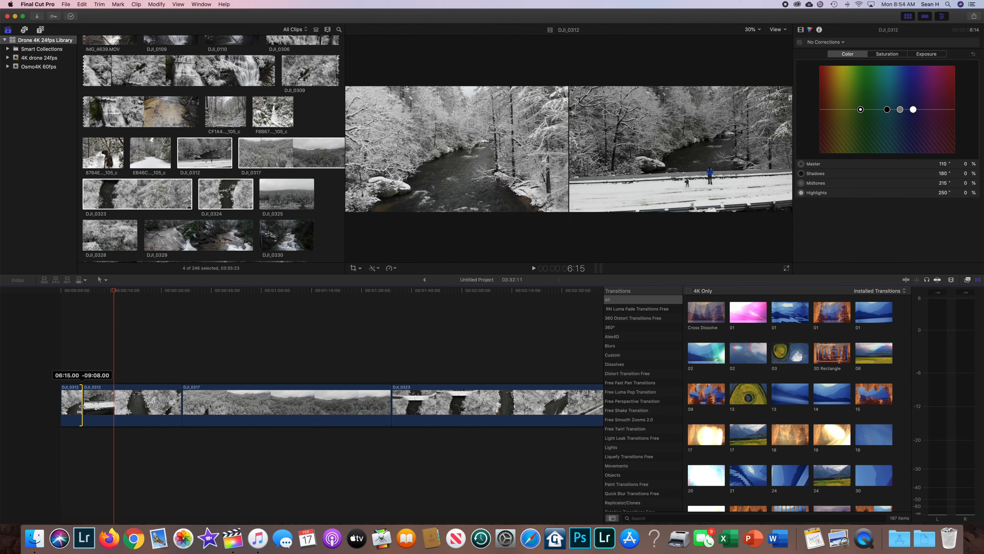
left_click_drag(80, 406, 80, 406)
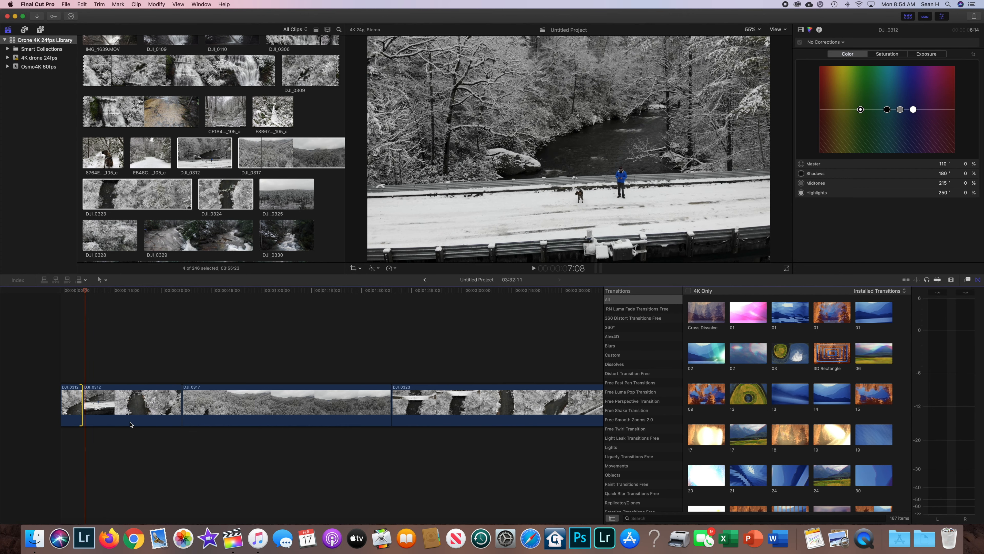
Trim about 9 seconds off the start of the second DJI_0312 segment and shorten its end to the 22:05 frame.
left_click(117, 397)
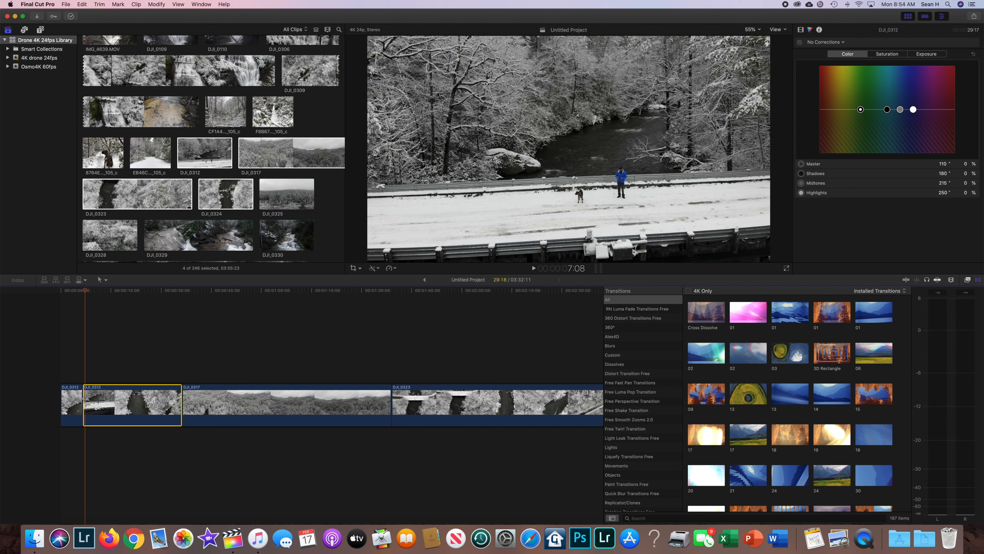
left_click_drag(86, 398, 119, 403)
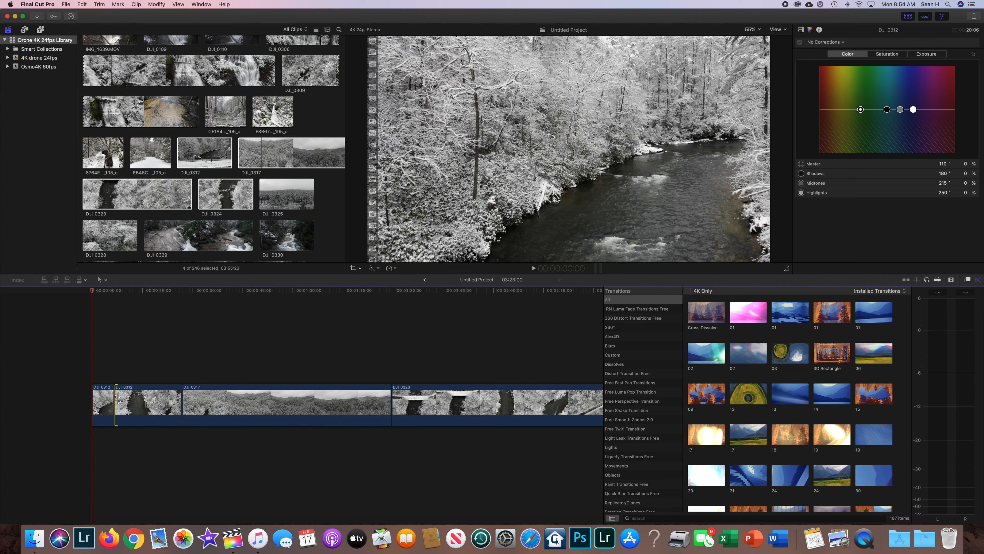
left_click(178, 399)
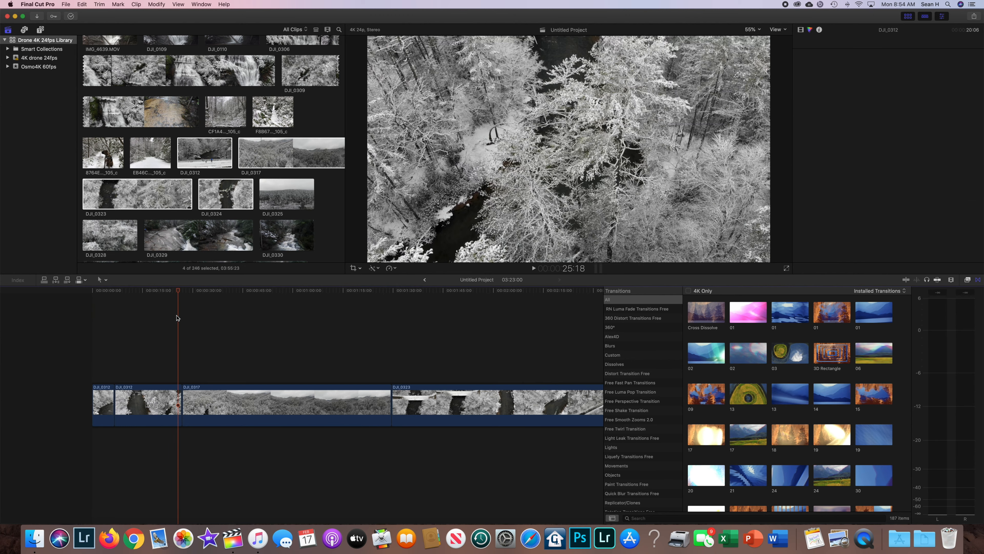
mouse_move(174, 293)
left_mouse_down()
mouse_move(160, 295)
mouse_move(182, 296)
mouse_move(166, 296)
left_mouse_up()
left_click(178, 399)
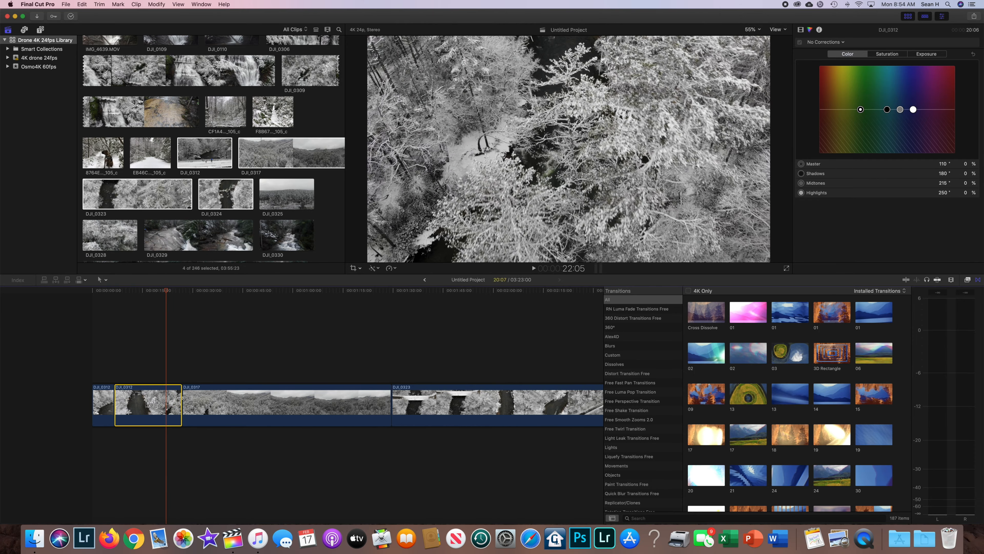
left_click_drag(179, 399, 163, 406)
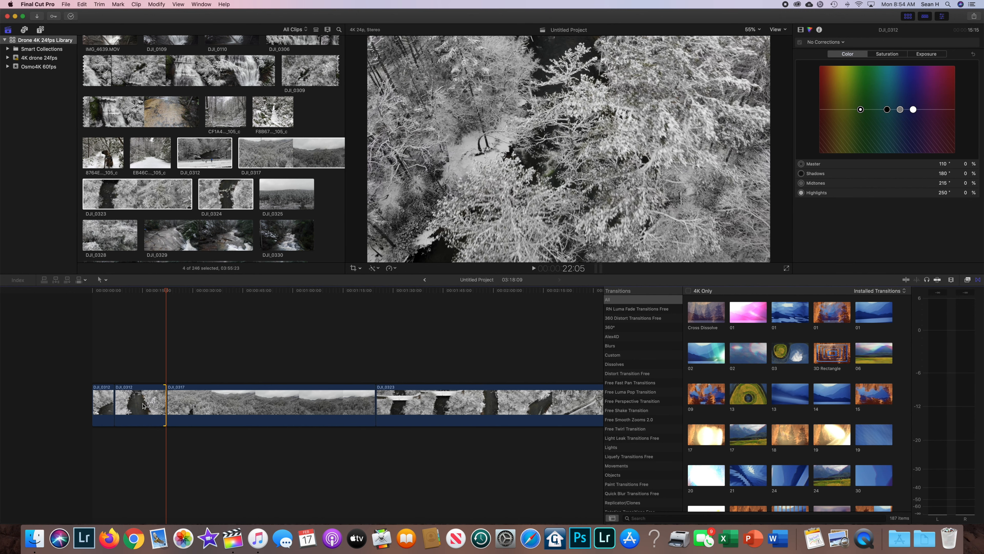
Check the cut into the DJI_0317 clip and trim about 6 seconds off the start of that clip.
mouse_move(166, 291)
left_mouse_down()
mouse_move(95, 301)
mouse_move(167, 306)
left_mouse_up()
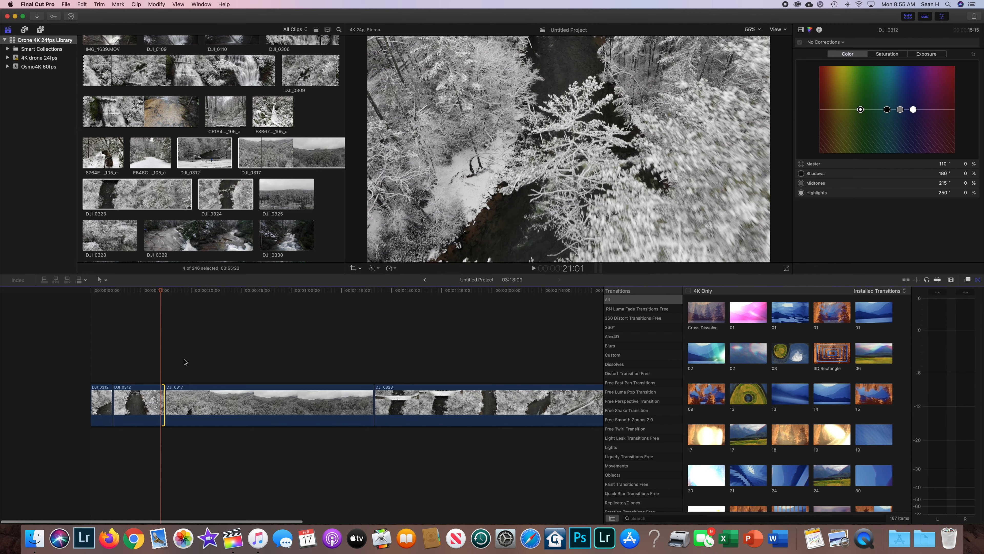
left_click(192, 408)
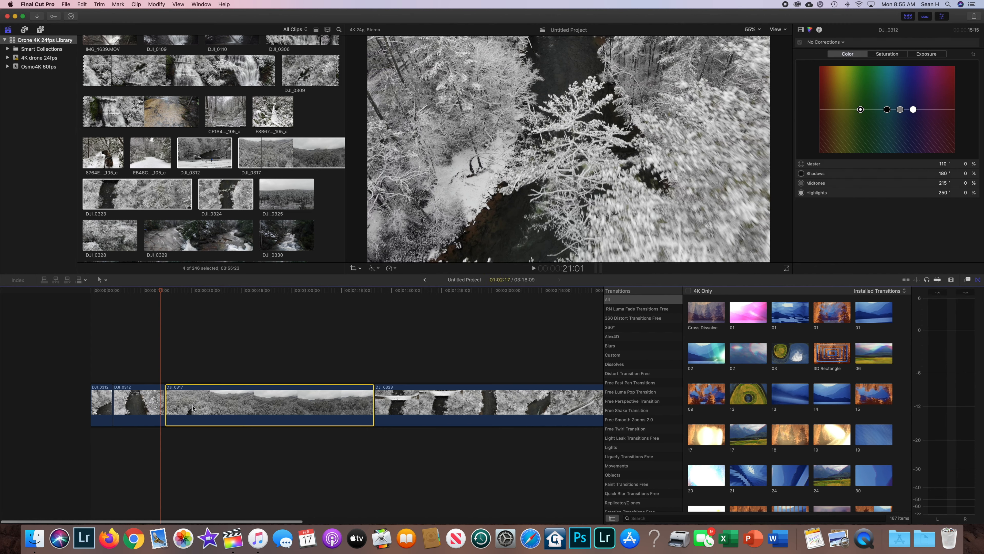
scroll(166, 406, "right", 1)
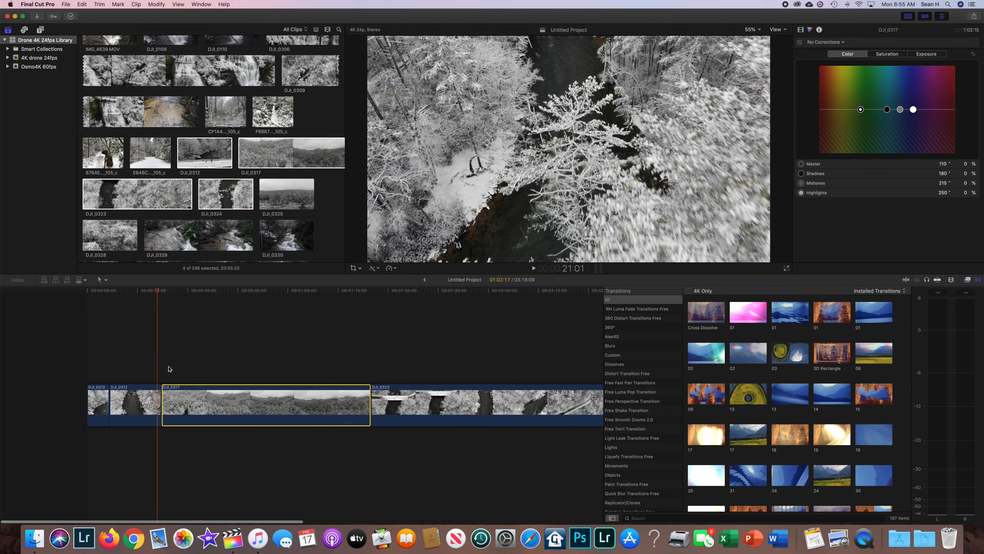
mouse_move(157, 293)
left_mouse_down()
mouse_move(186, 292)
mouse_move(162, 295)
mouse_move(173, 295)
left_mouse_up()
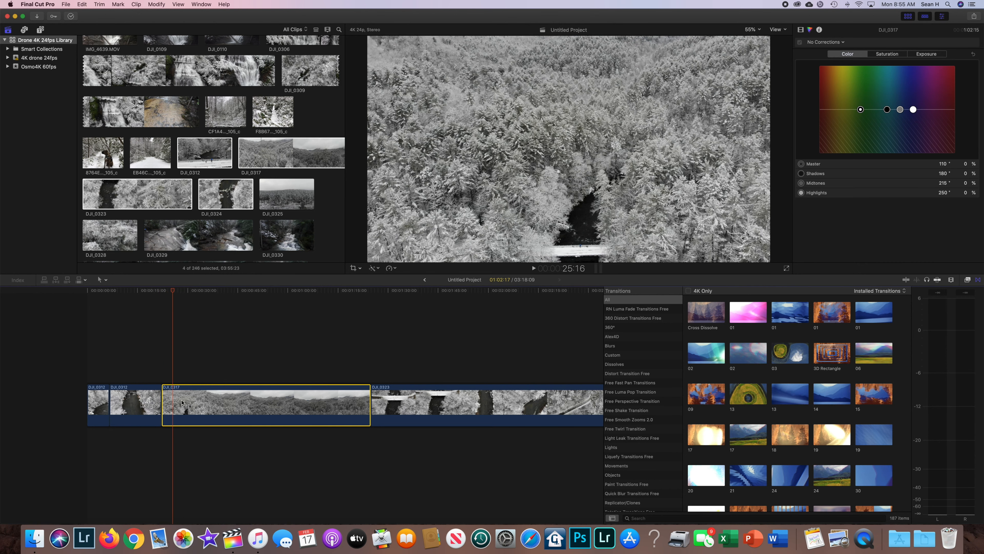
left_click_drag(164, 403, 185, 404)
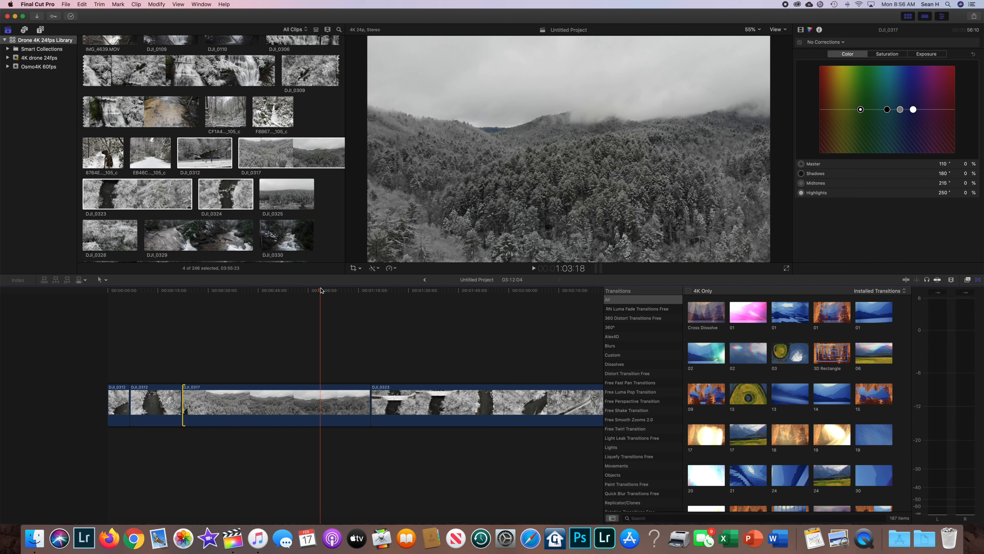
Scrub through the DJI_0317 clip and trim its end back to just after 1:07:02.
scroll(321, 292, "right", 1)
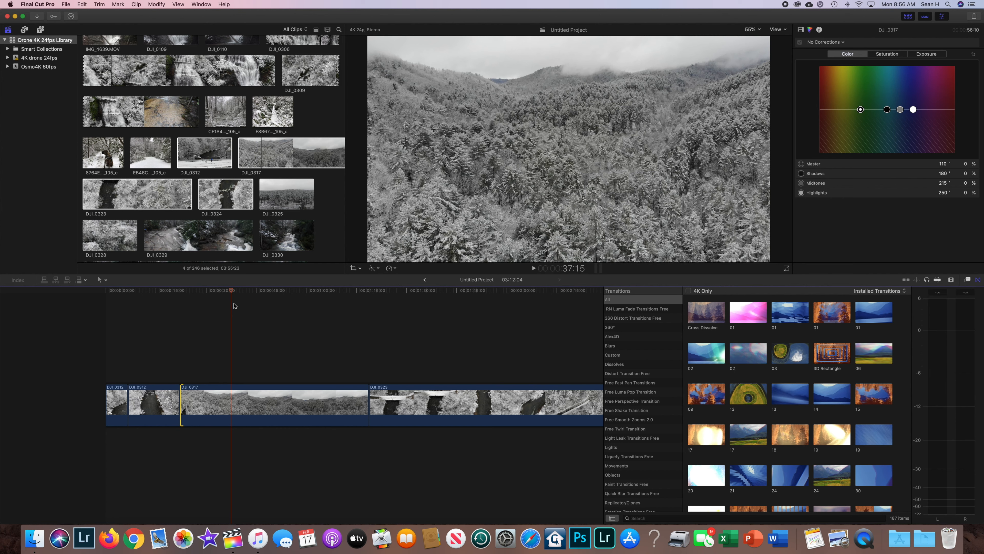
scroll(236, 290, "left", 1)
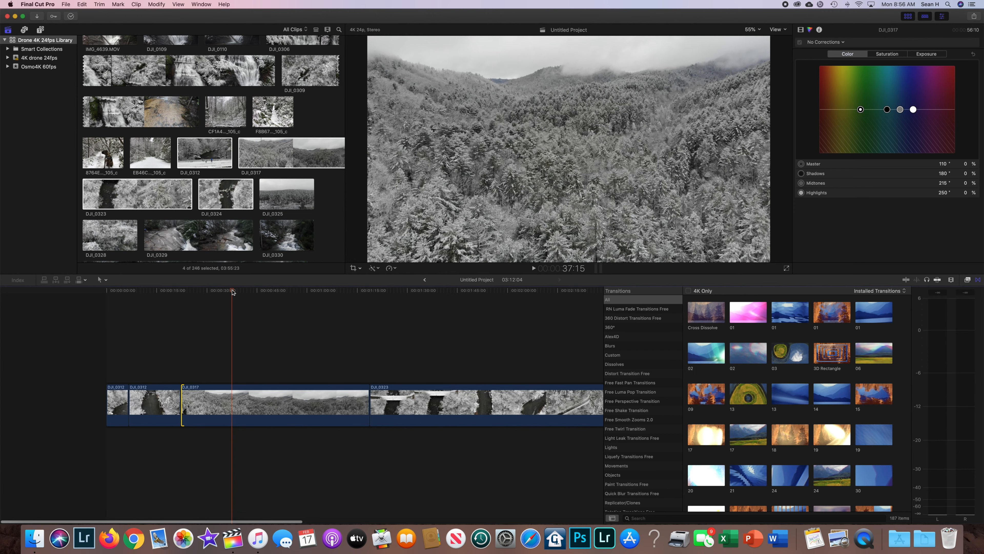
left_click_drag(232, 291, 329, 297)
left_click(343, 396)
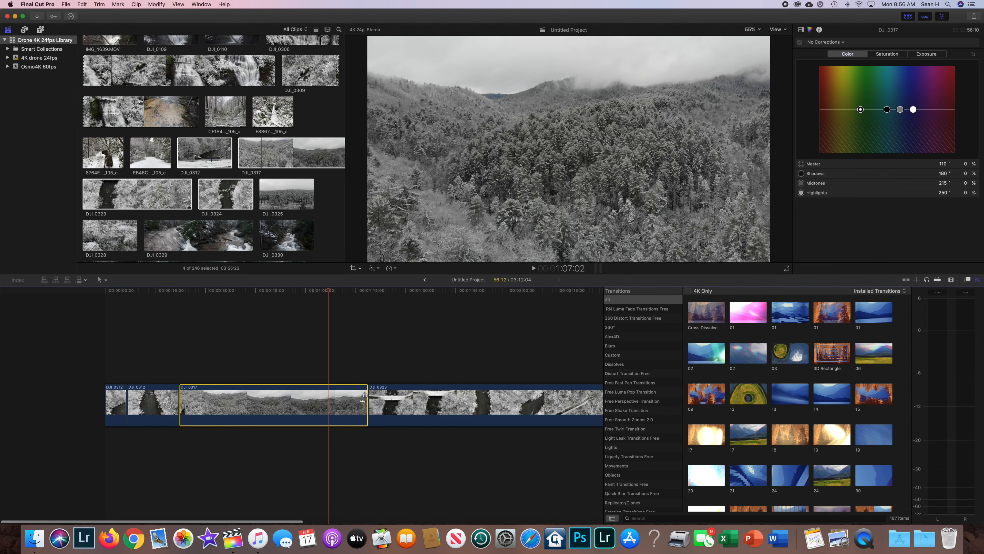
left_click_drag(364, 396, 333, 397)
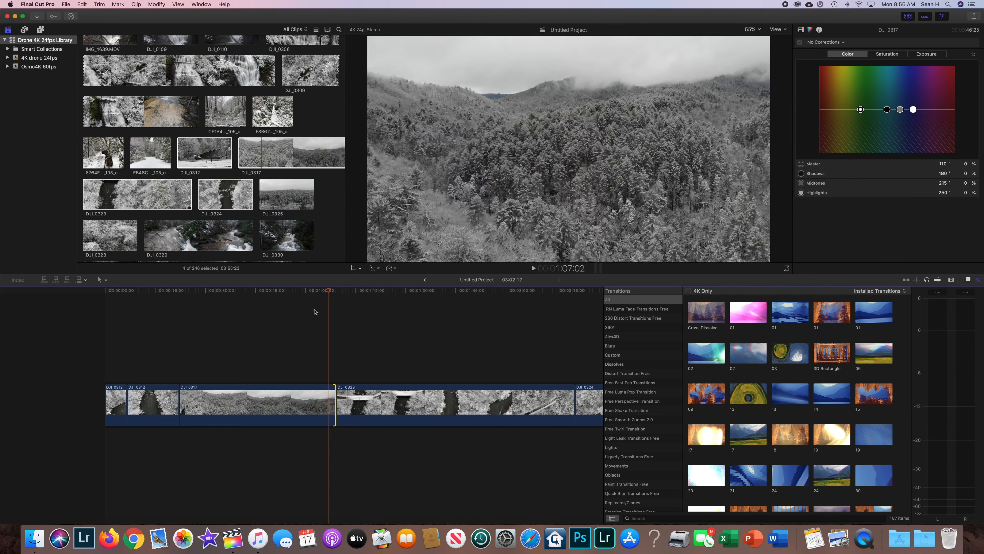
Trim the end of the DJI_0317 clip back to 54:10 and play across the cut into DJI_0323.
left_click_drag(325, 291, 287, 298)
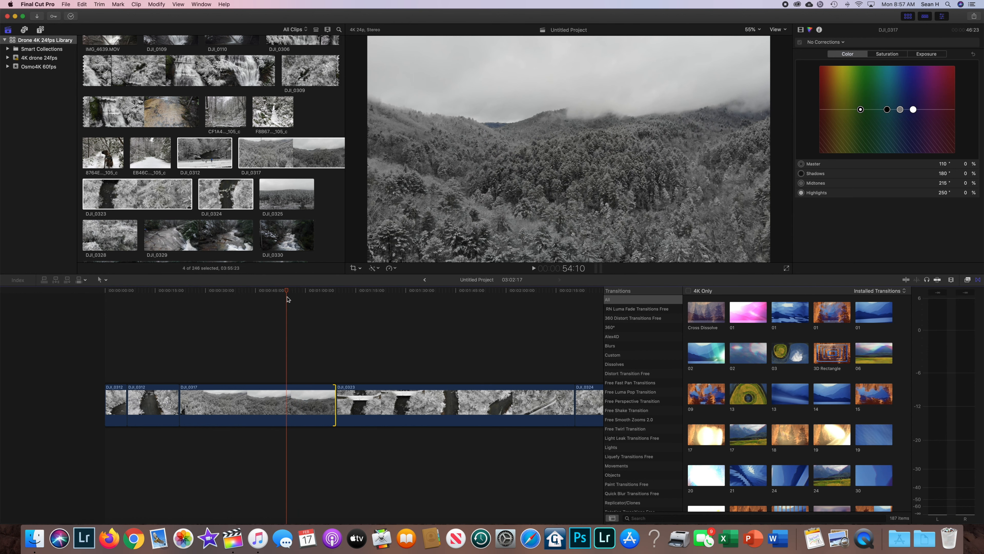
scroll(291, 308, "right", 1)
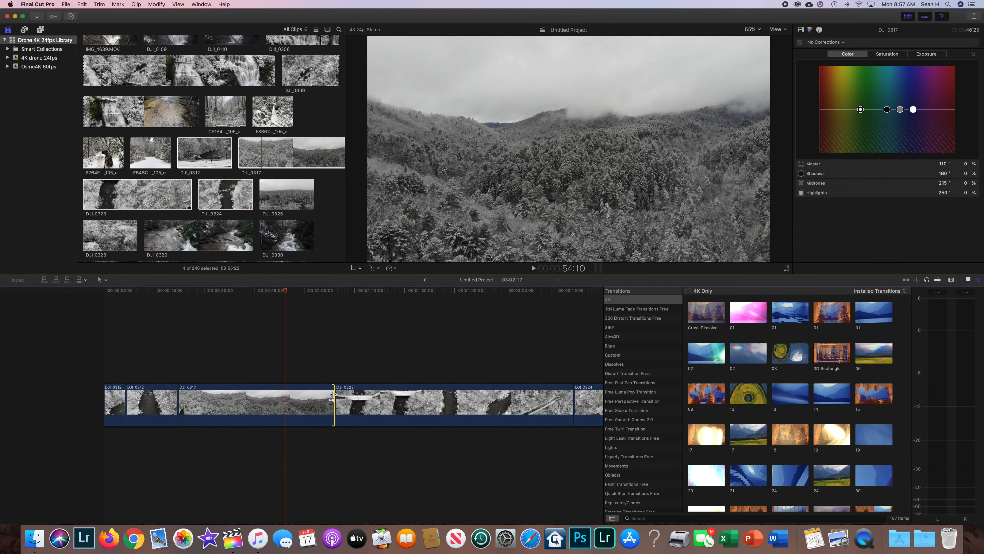
left_click_drag(332, 395, 283, 399)
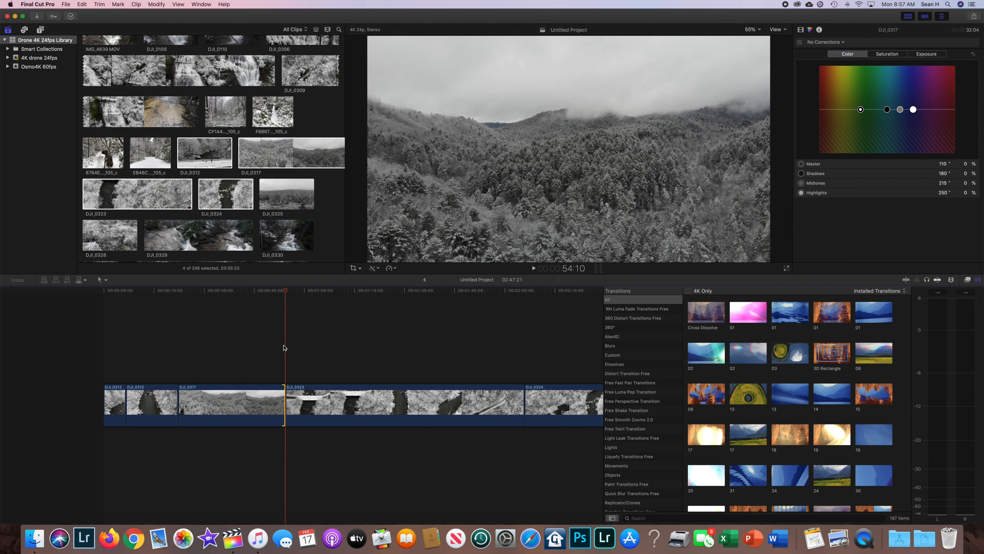
left_click_drag(283, 297, 275, 302)
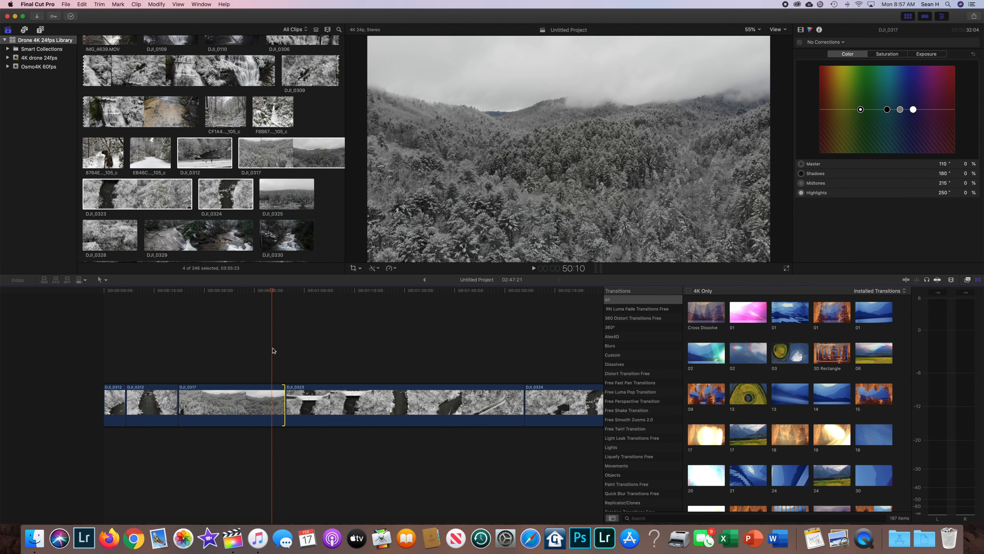
key("space")
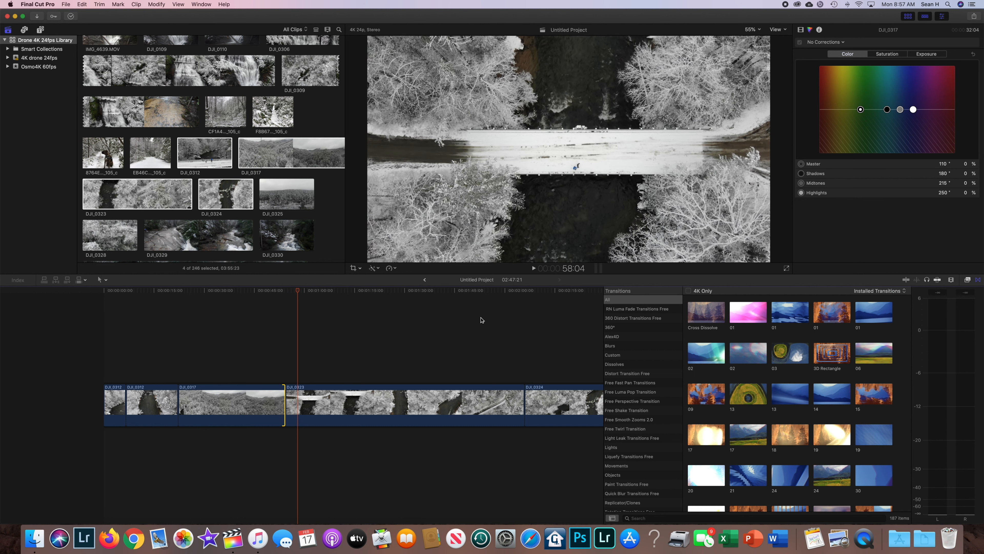
Scrub through the DJI_0323 clip and trim about 16 seconds off its start.
left_click(345, 407)
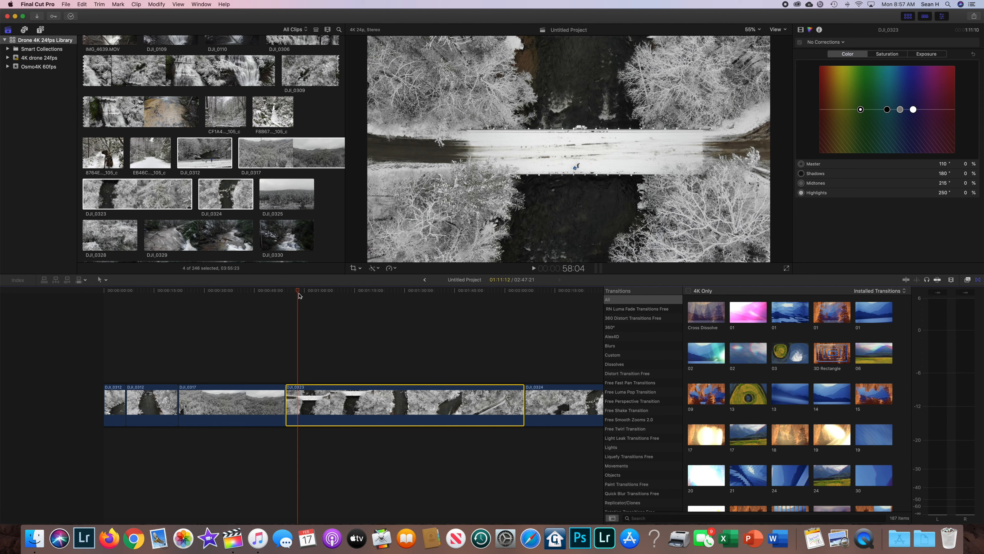
left_click_drag(292, 294, 419, 306)
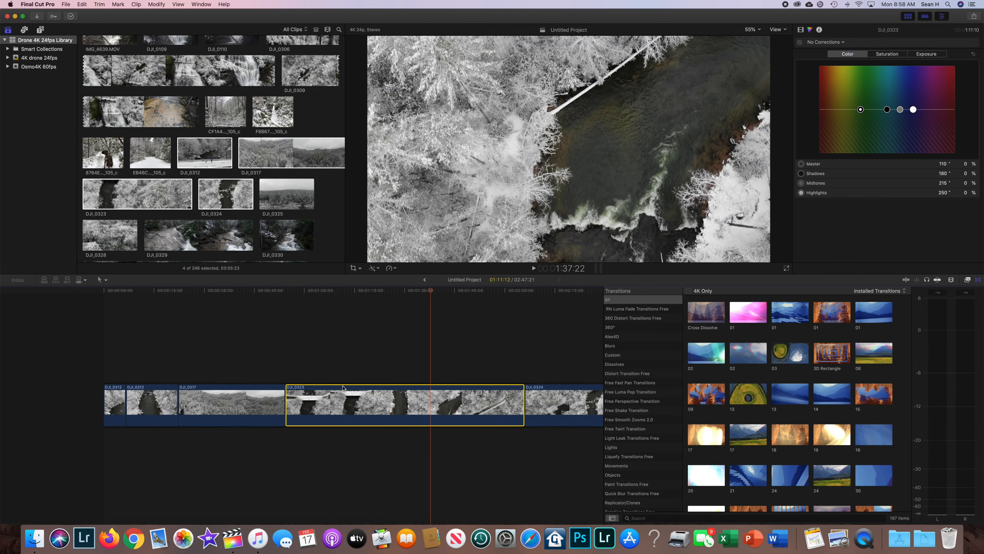
left_click_drag(432, 290, 378, 291)
left_click_drag(287, 404, 341, 406)
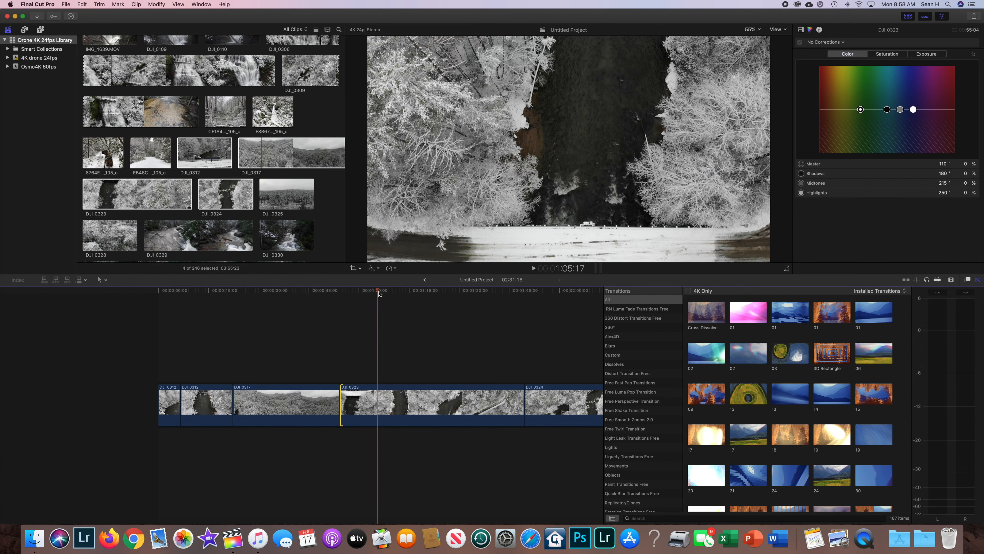
Scrub through the DJI_0323 clip and trim its end back to about 1:30:00.
mouse_move(379, 293)
left_mouse_down()
mouse_move(345, 295)
mouse_move(384, 297)
left_mouse_up()
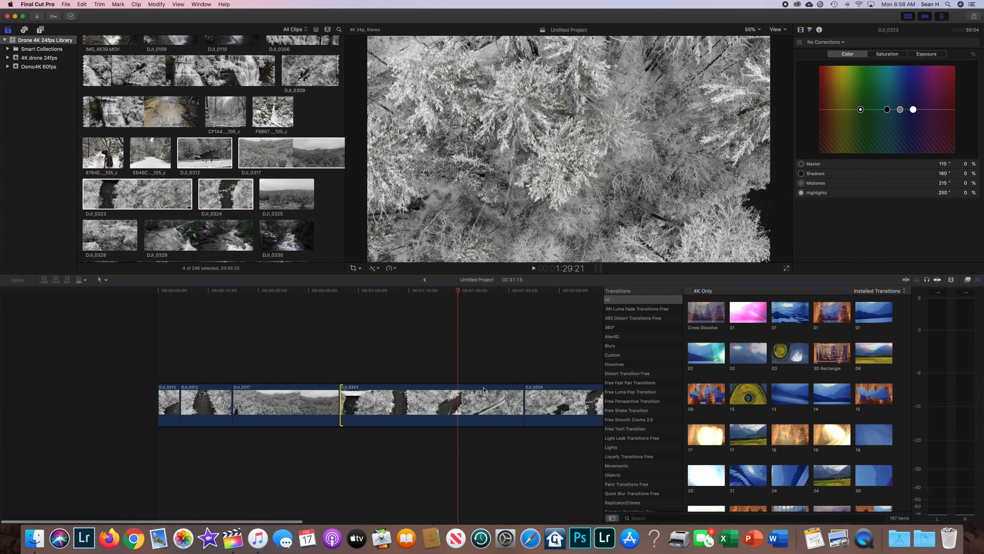
left_click(515, 399)
left_click_drag(522, 403, 457, 402)
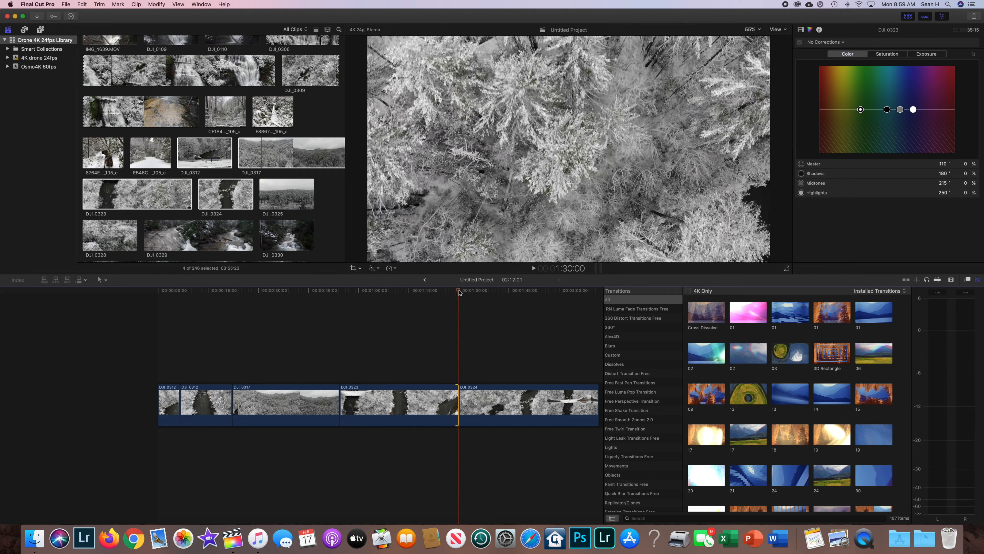
Scrub through the DJI_0324 clip and delete it from the timeline.
left_click_drag(468, 294, 522, 306)
scroll(508, 320, "right", 3)
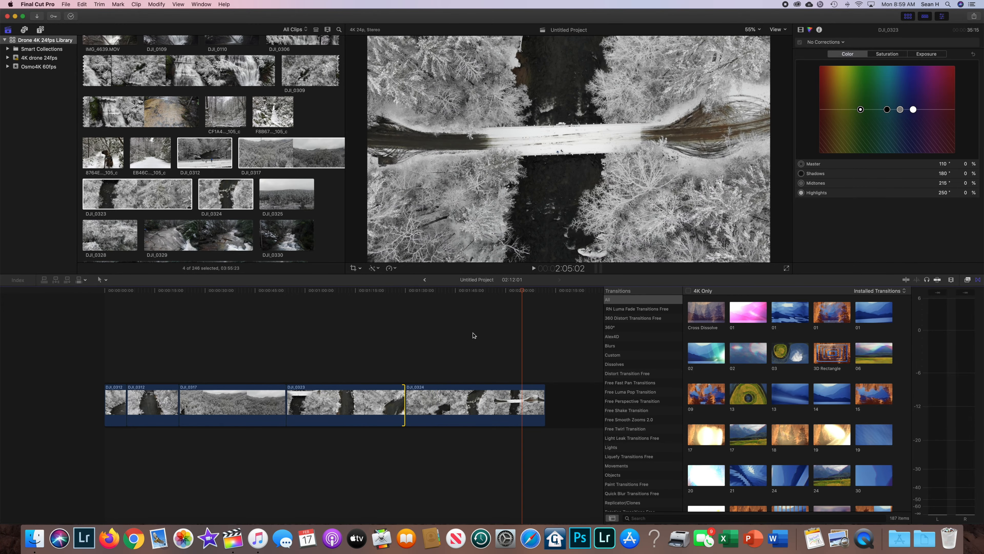
left_click(496, 411)
key("Delete")
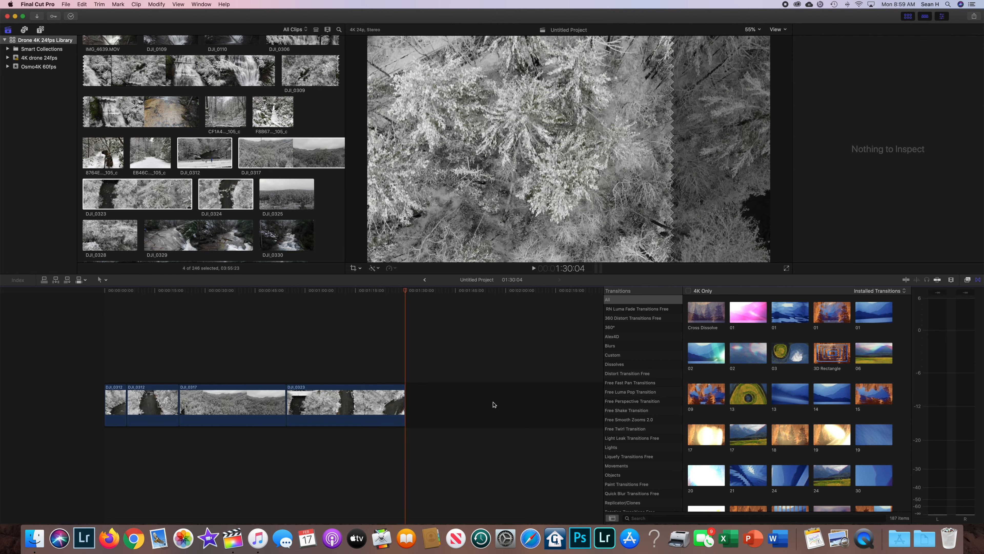
Preview the Cross Dissolve transition and add it at the cut between the DJI_0317 and DJI_0323 clips.
left_click_drag(406, 298, 380, 349)
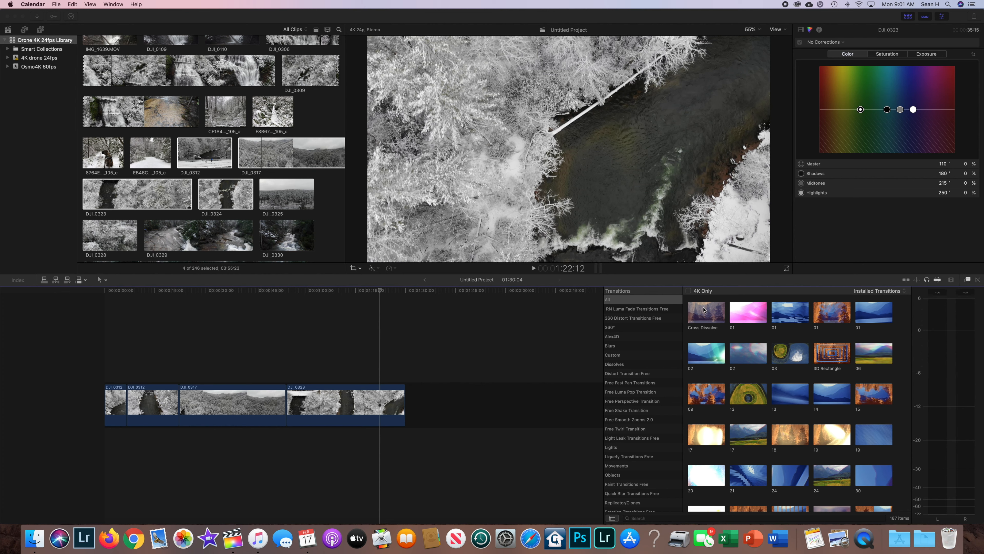
left_click(705, 312)
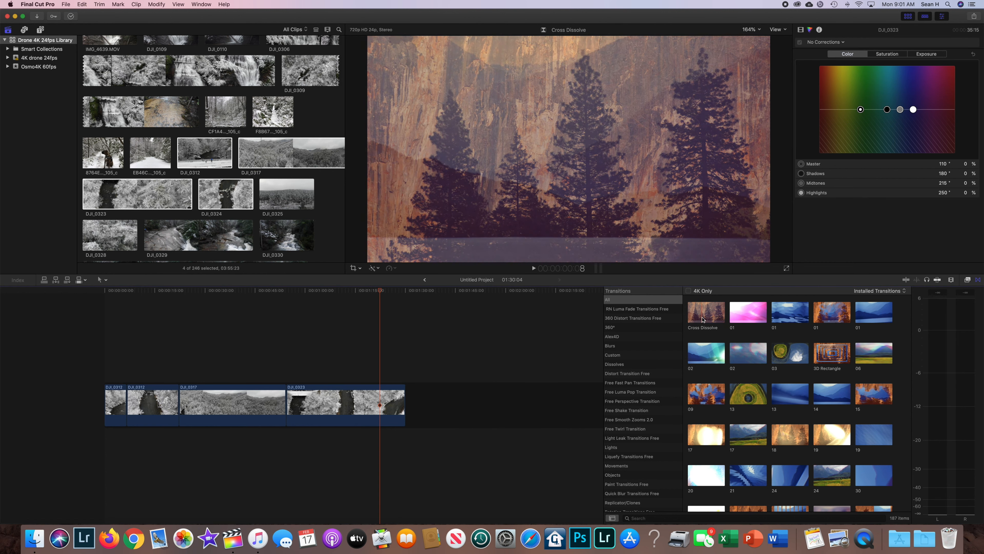
left_click(714, 316)
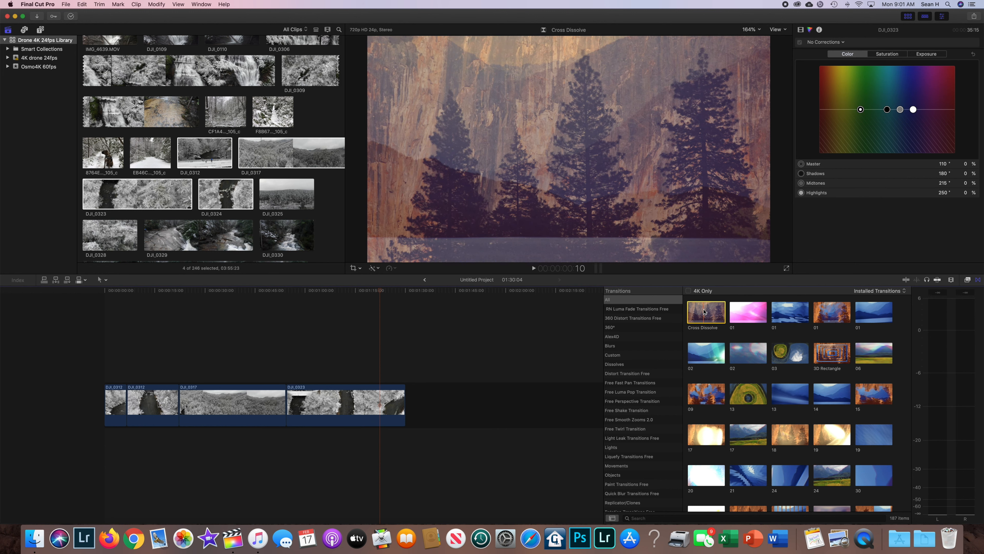
left_click_drag(704, 311, 287, 405)
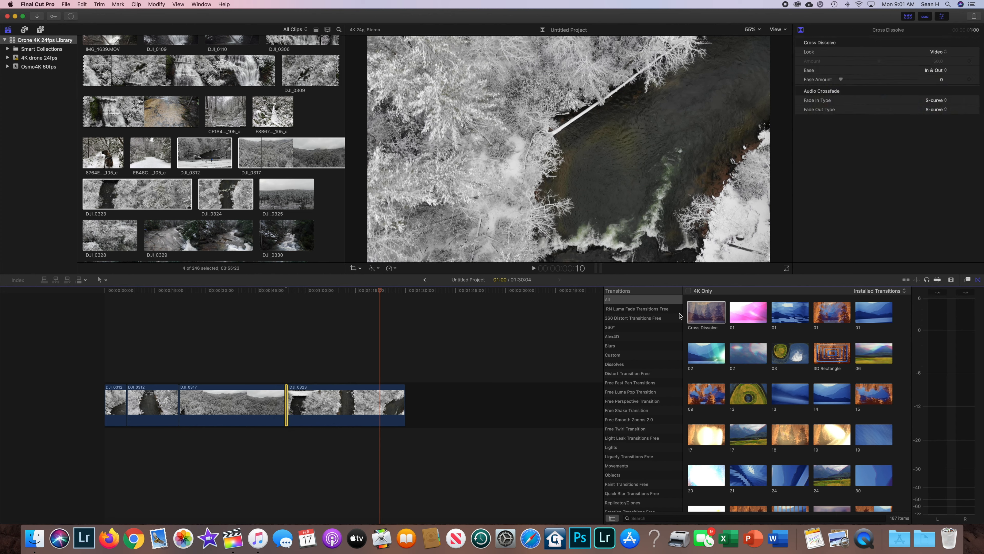
Play the timeline from 52:00 across the transition between DJI_0317 and DJI_0323.
left_click(282, 366)
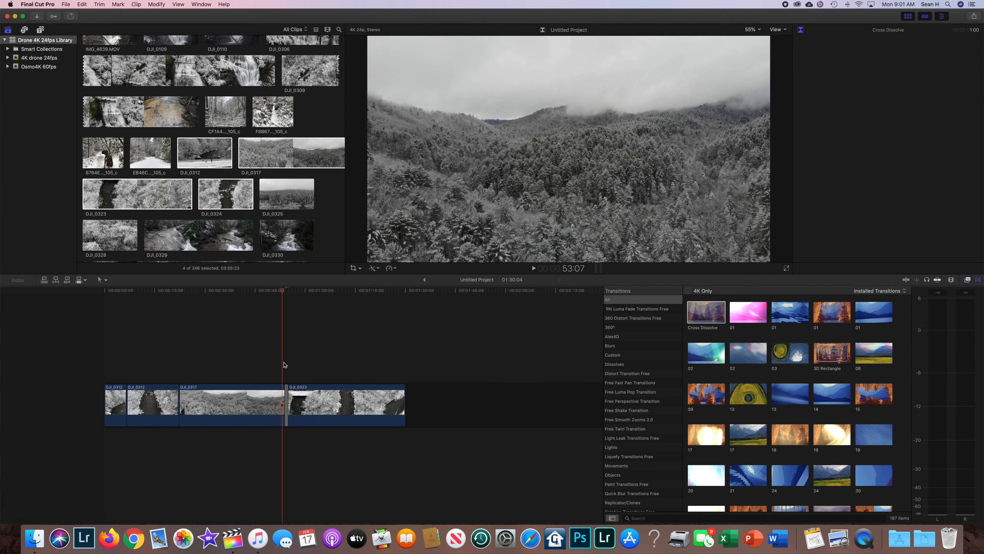
left_click_drag(282, 291, 279, 291)
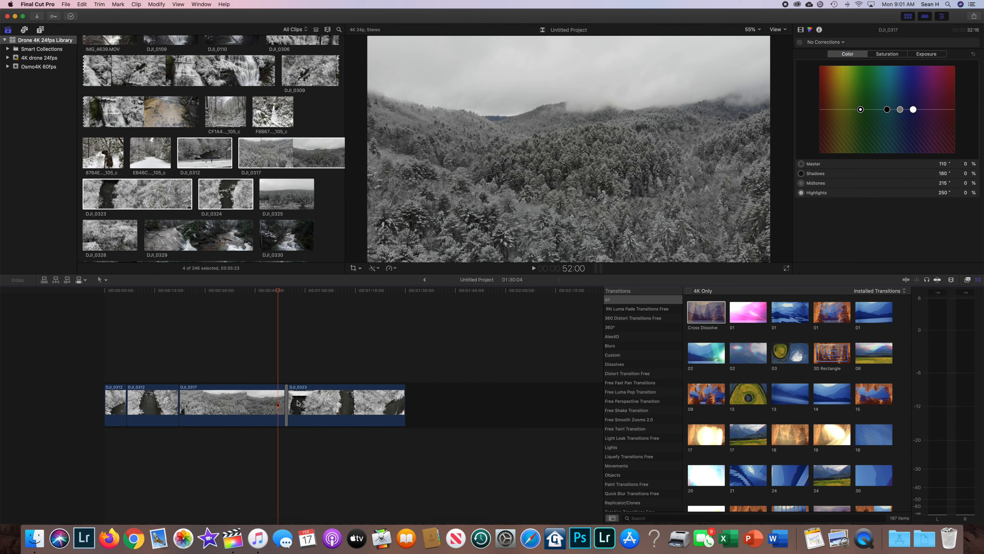
key("space")
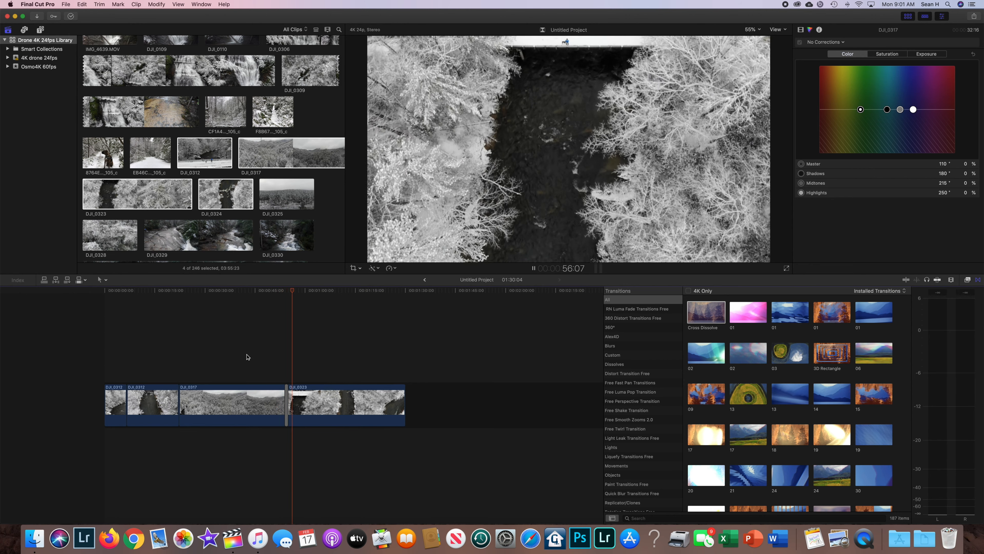
key("space")
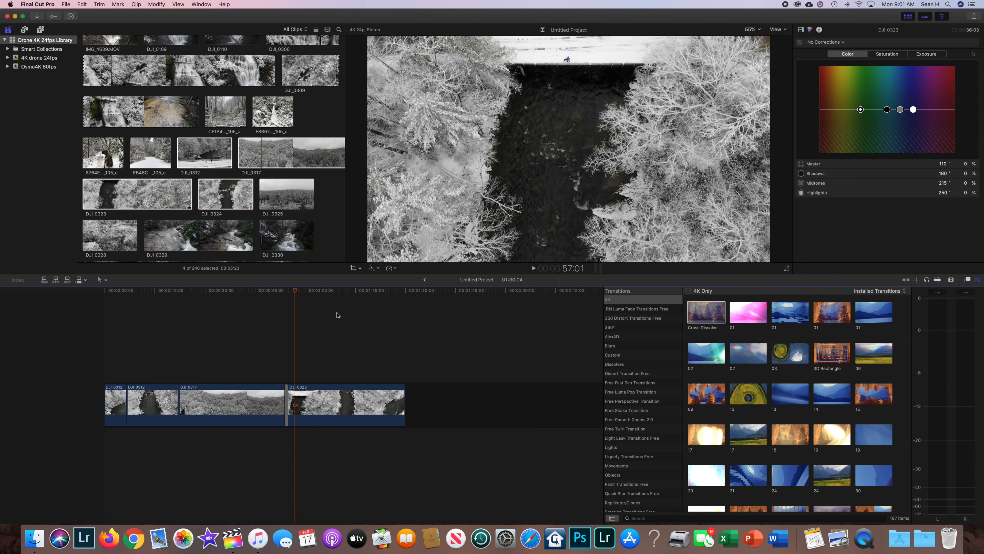
Add a Cross Dissolve between the second DJI_0312 clip and DJI_0317, and scrub through the opening part of DJI_0317.
left_click_drag(296, 294, 169, 299)
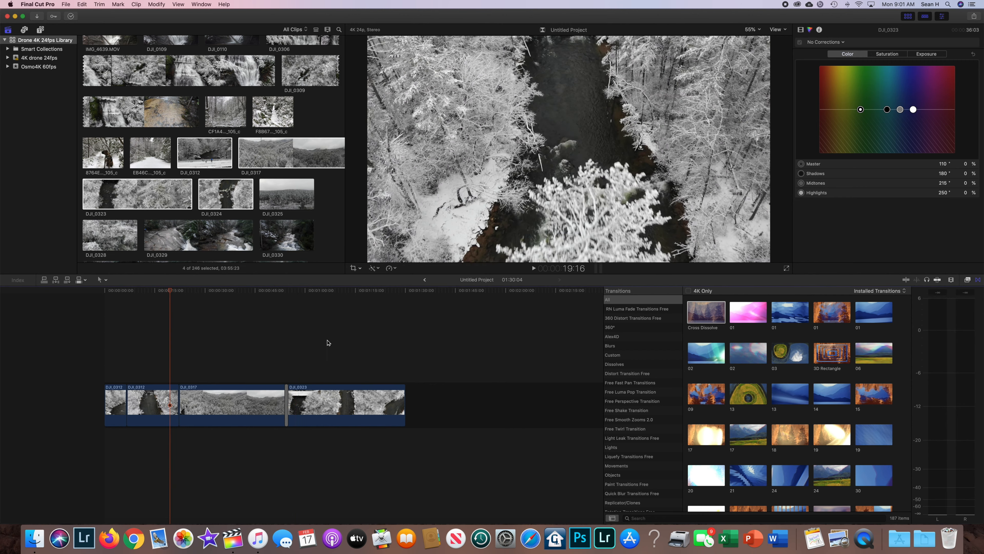
left_click_drag(706, 313, 189, 410)
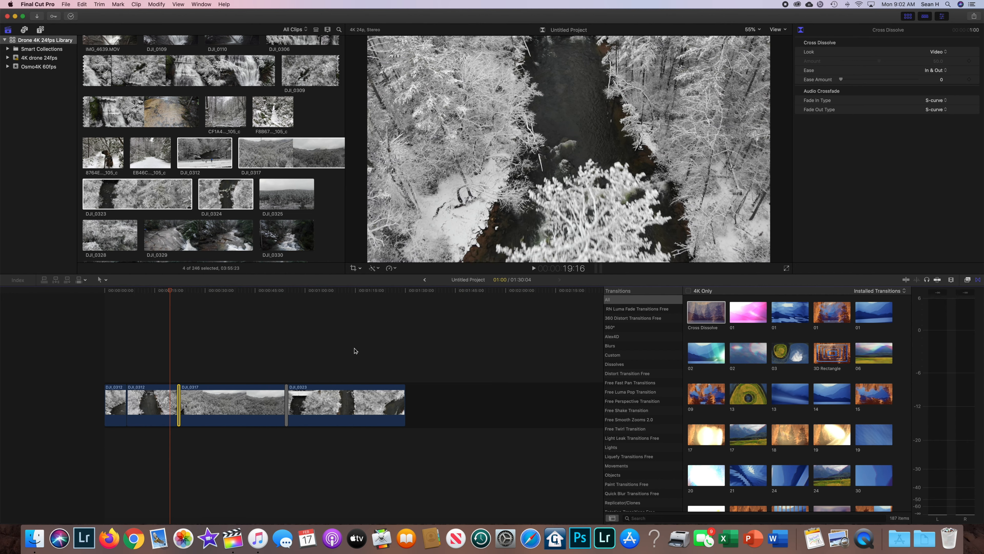
scroll(695, 379, "down", 15)
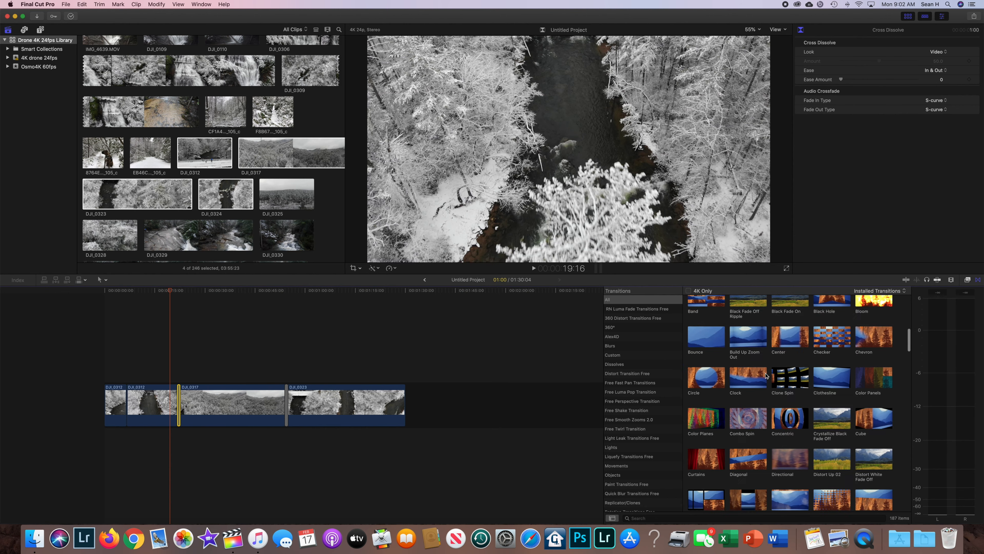
scroll(765, 375, "up", 15)
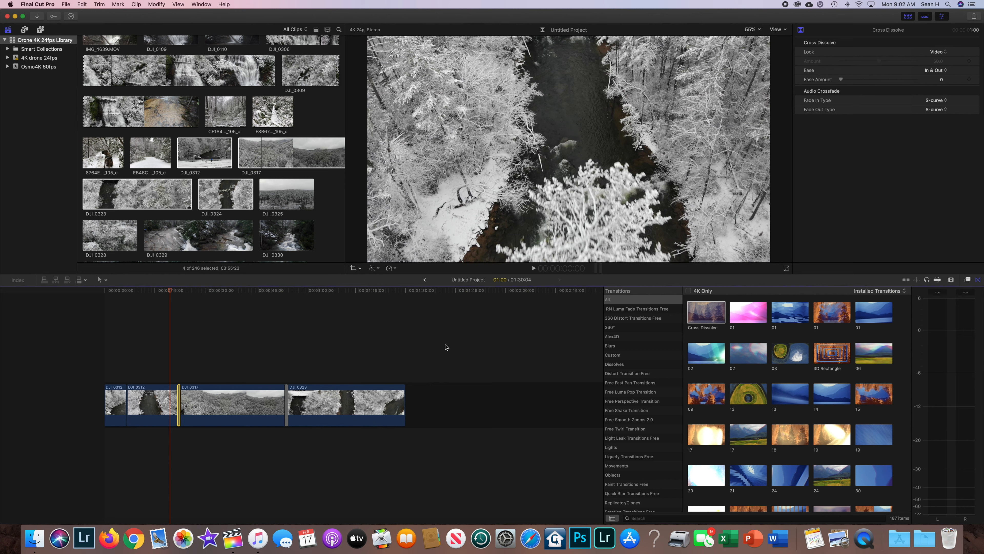
left_click_drag(170, 292, 232, 301)
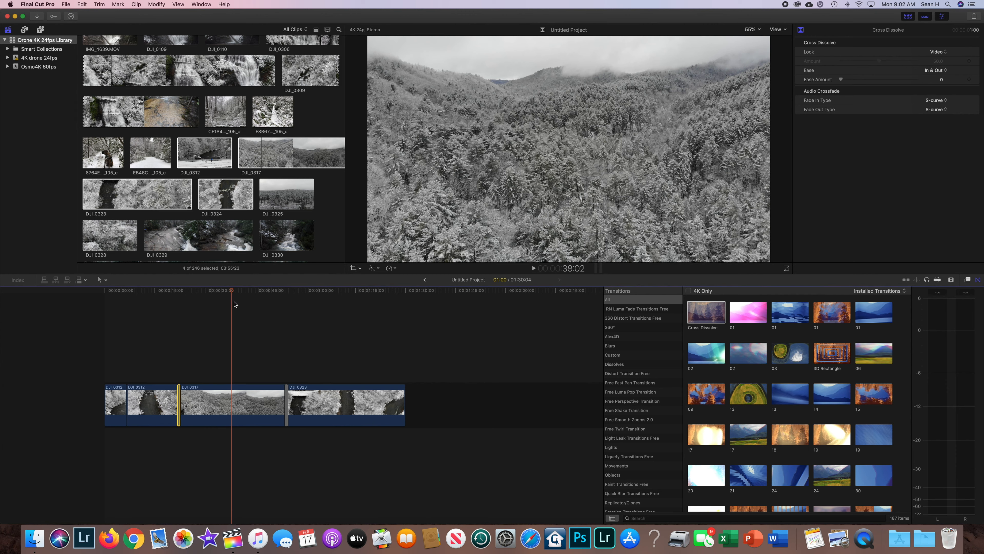
left_click_drag(233, 292, 190, 305)
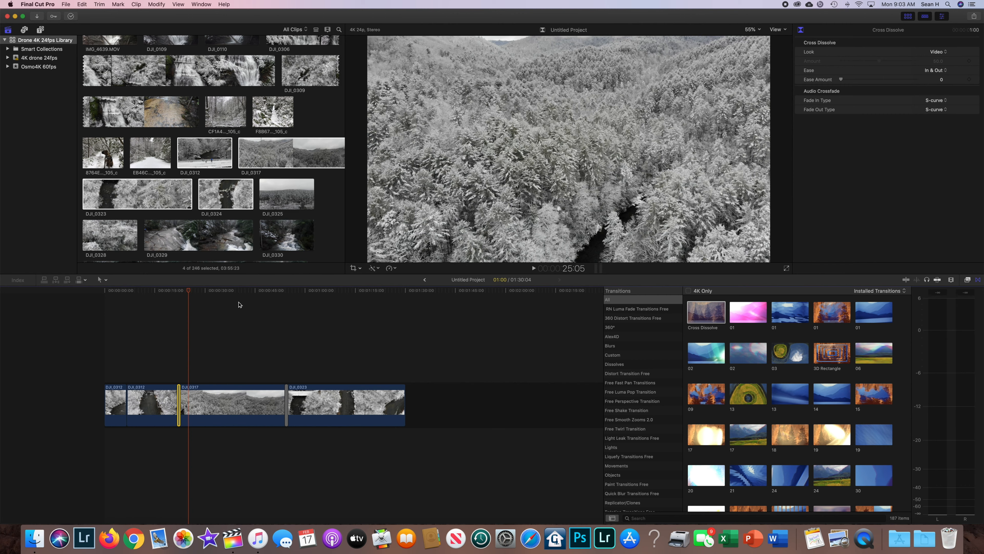
Browse the installed transitions and add Smooth Zoom Out Tool at the cut between the two DJI_0312 clips.
left_click_drag(189, 292, 119, 302)
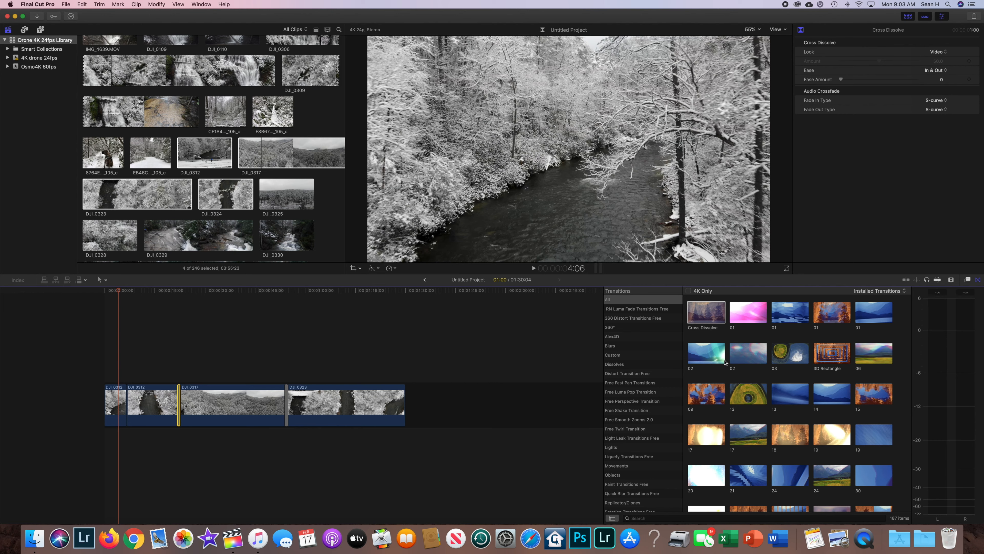
scroll(813, 359, "down", 1)
scroll(812, 358, "down", 5)
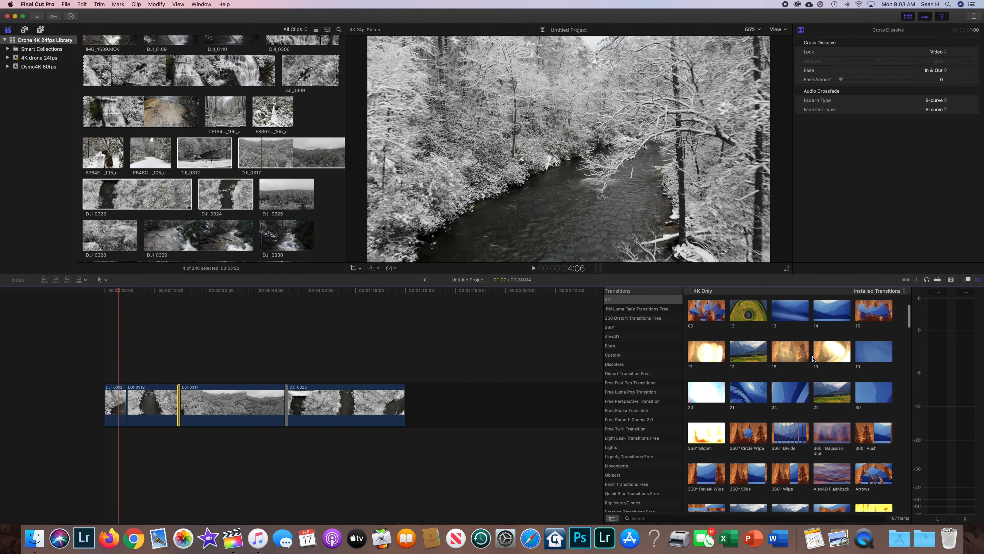
scroll(812, 359, "down", 6)
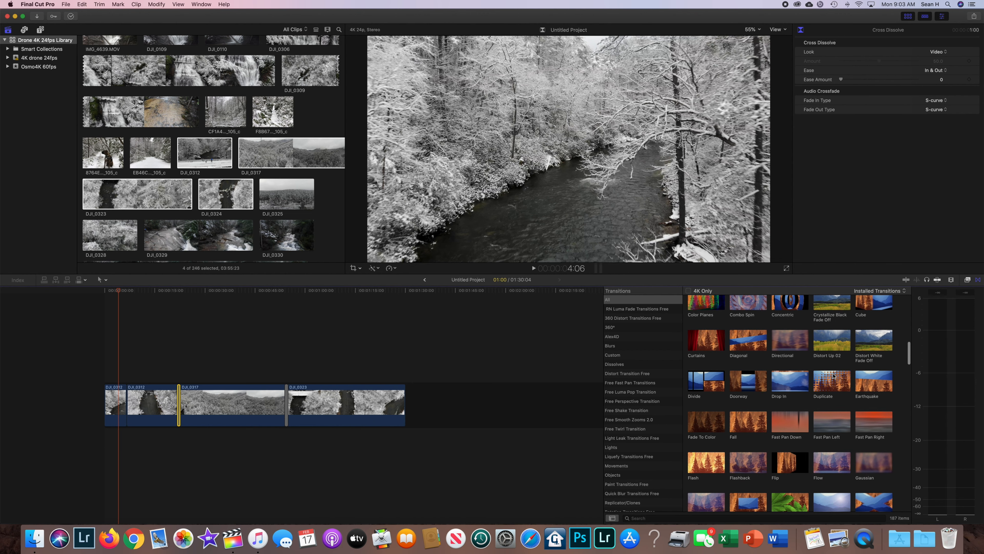
scroll(833, 375, "down", 6)
scroll(833, 376, "down", 4)
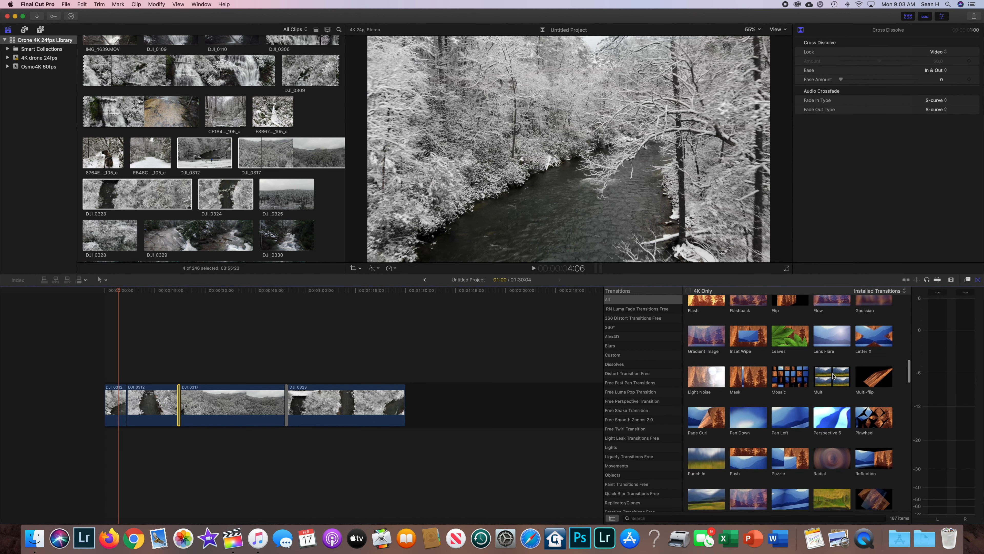
scroll(836, 371, "up", 3)
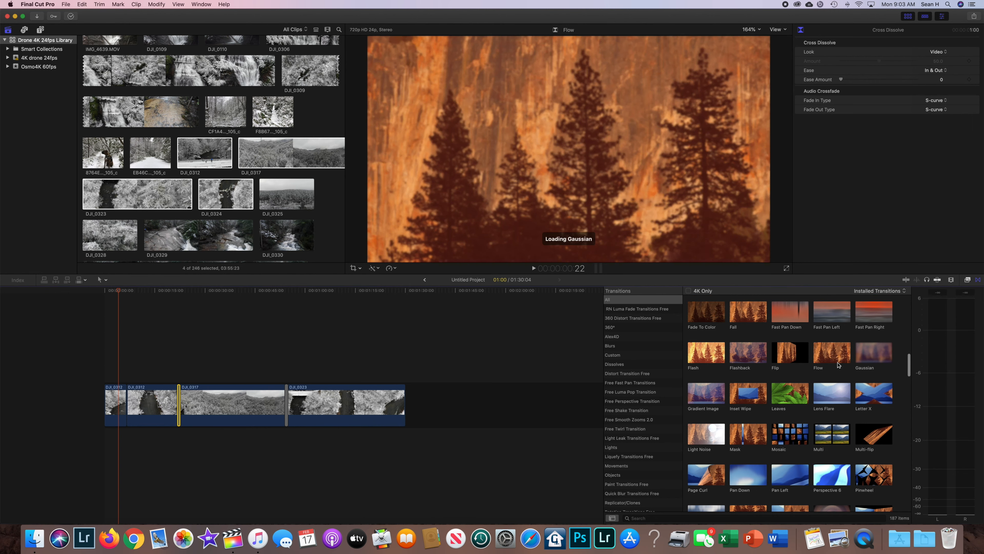
scroll(832, 375, "down", 1)
scroll(833, 374, "down", 4)
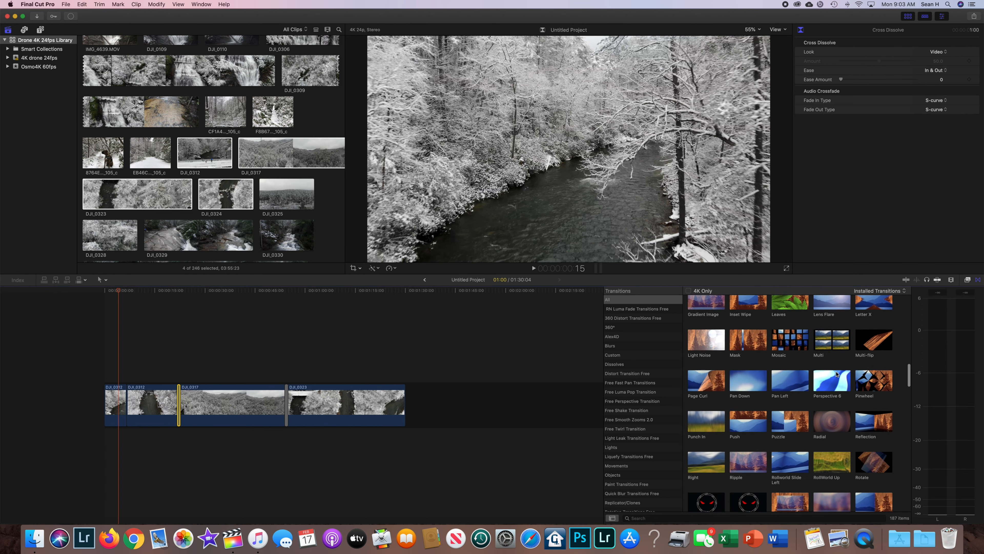
scroll(839, 376, "down", 4)
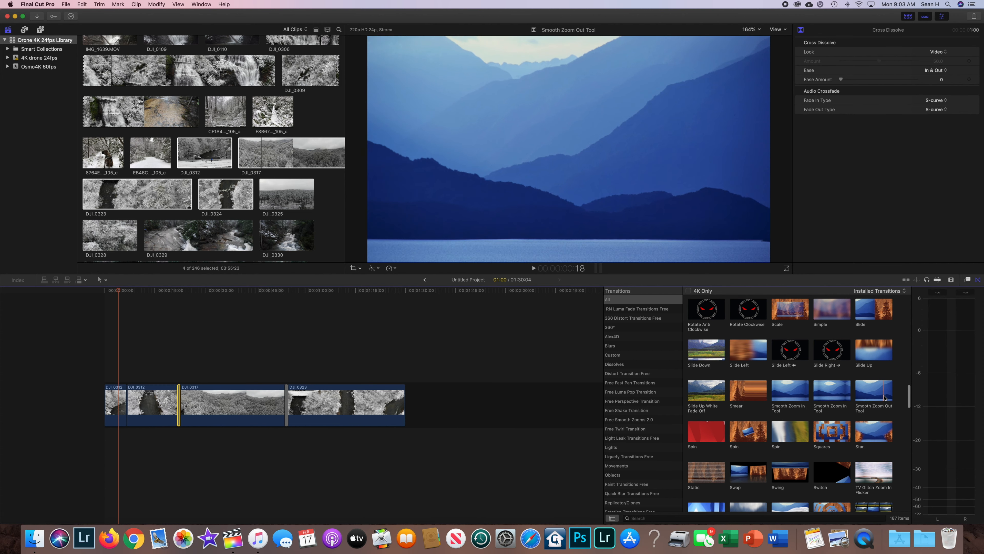
left_click_drag(873, 394, 127, 409)
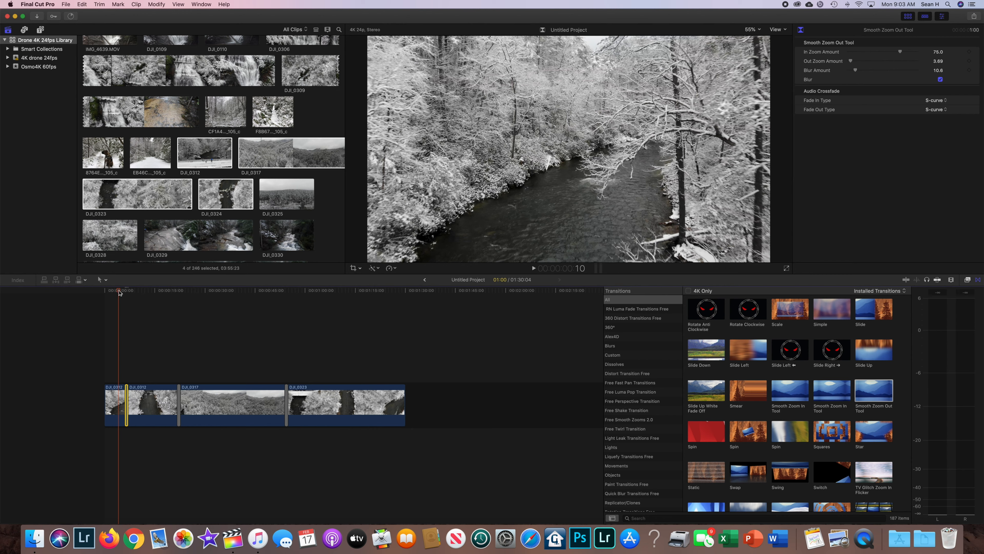
Play the timeline from 2:07 across the zoom transition between the two DJI_0312 clips.
mouse_move(119, 292)
left_mouse_down()
mouse_move(128, 292)
mouse_move(113, 293)
left_mouse_up()
left_click(130, 302)
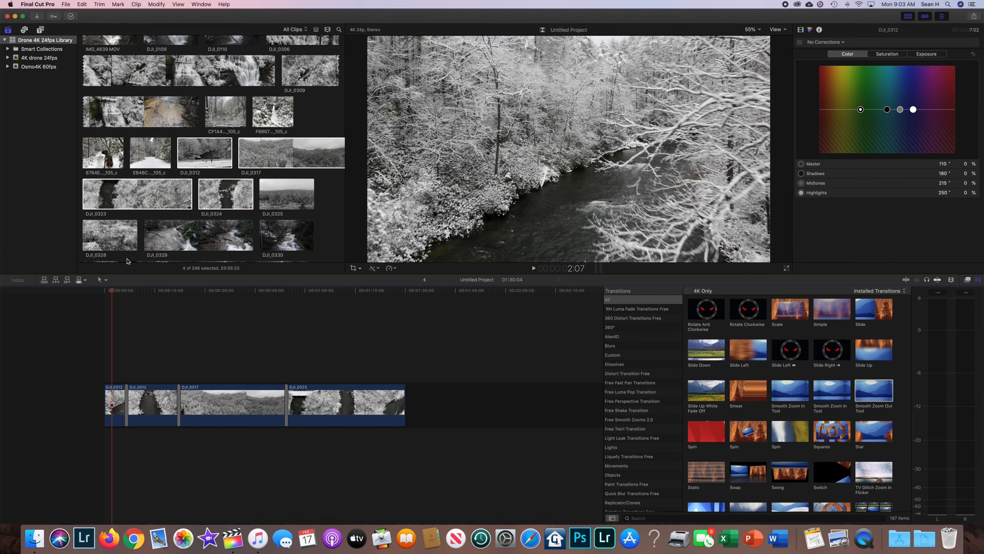
key("space")
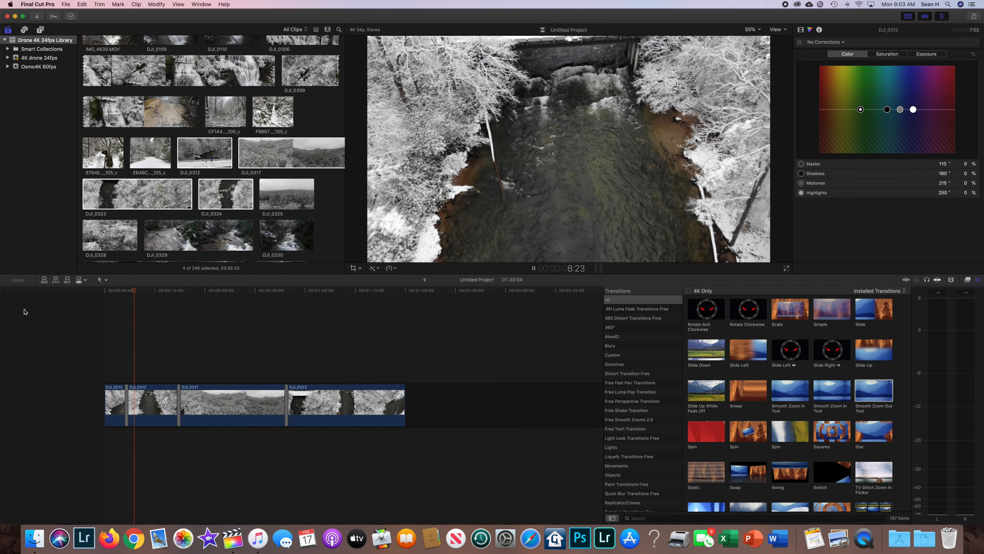
key("space")
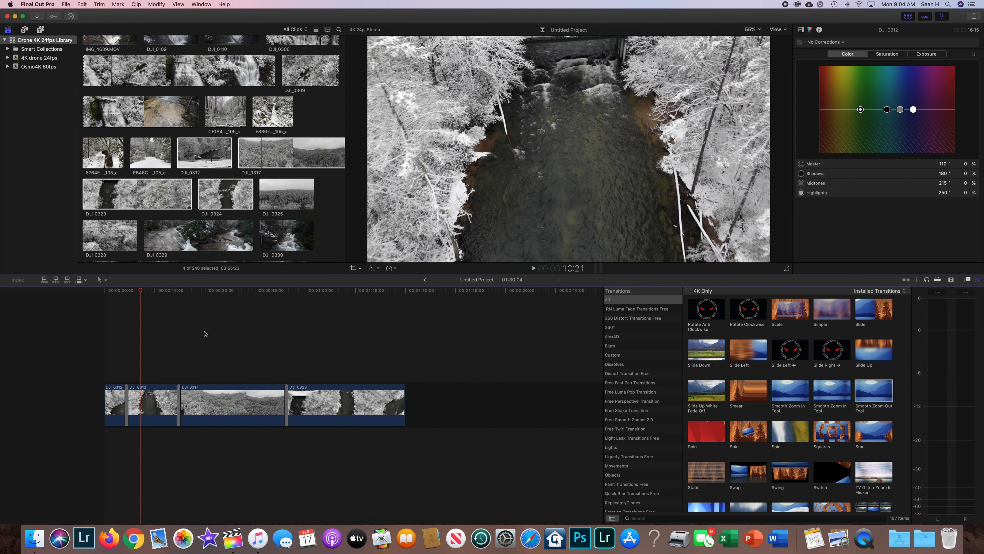
Add a Fade To Color transition to the end of the DJI_0323 clip and play the ending.
left_click_drag(141, 293, 353, 307)
scroll(754, 379, "up", 15)
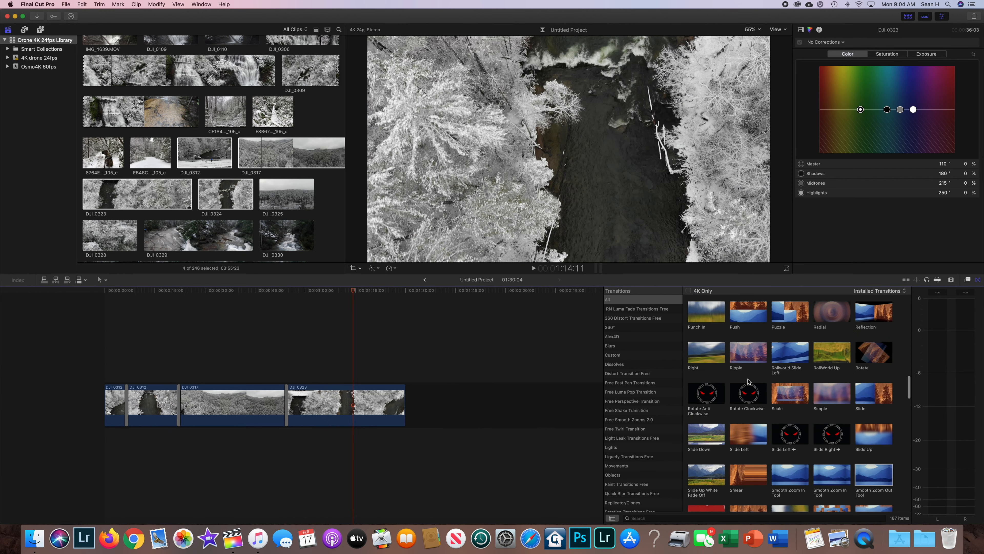
scroll(748, 381, "up", 2)
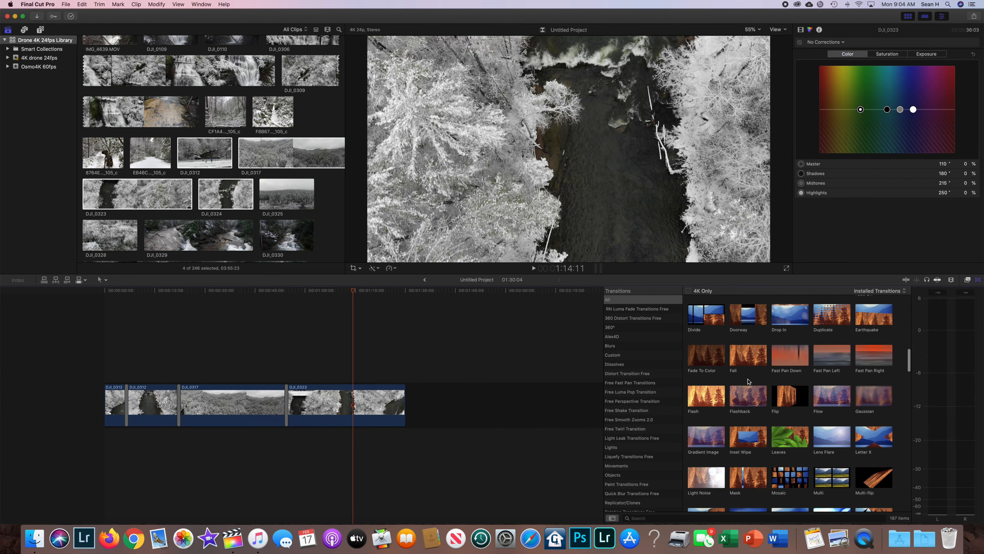
left_click_drag(709, 366, 442, 378)
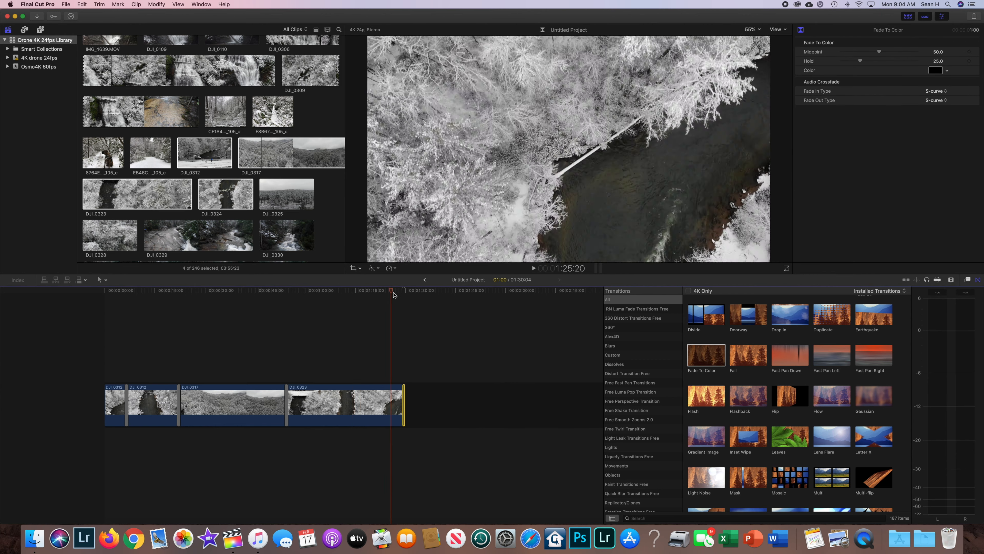
key("space")
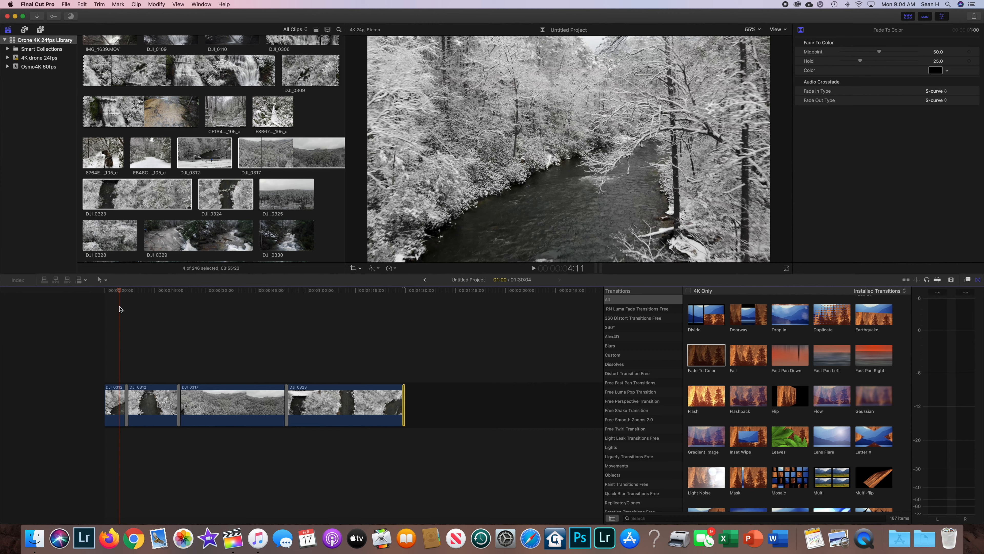
Browse the sound effects and preview Fast Swish, Fast swoosh down 2, Fast swoosh down and Fast swoosh reverb.
scroll(119, 291, "right", 1)
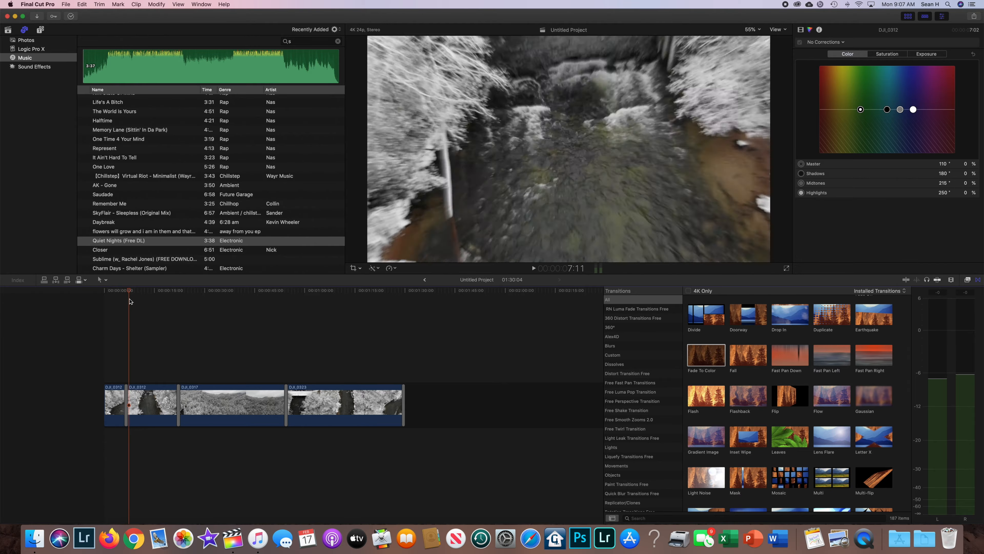
left_click(34, 68)
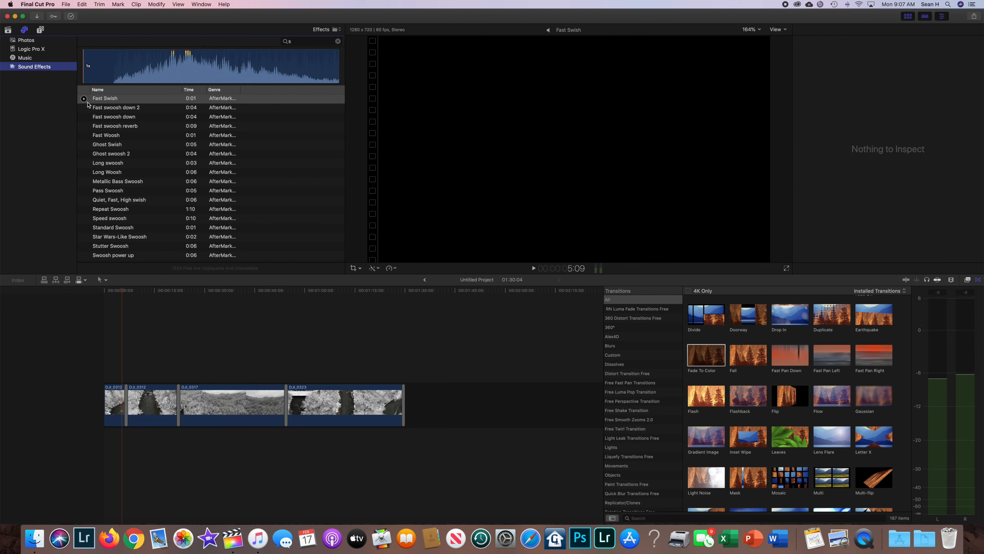
left_click(84, 100)
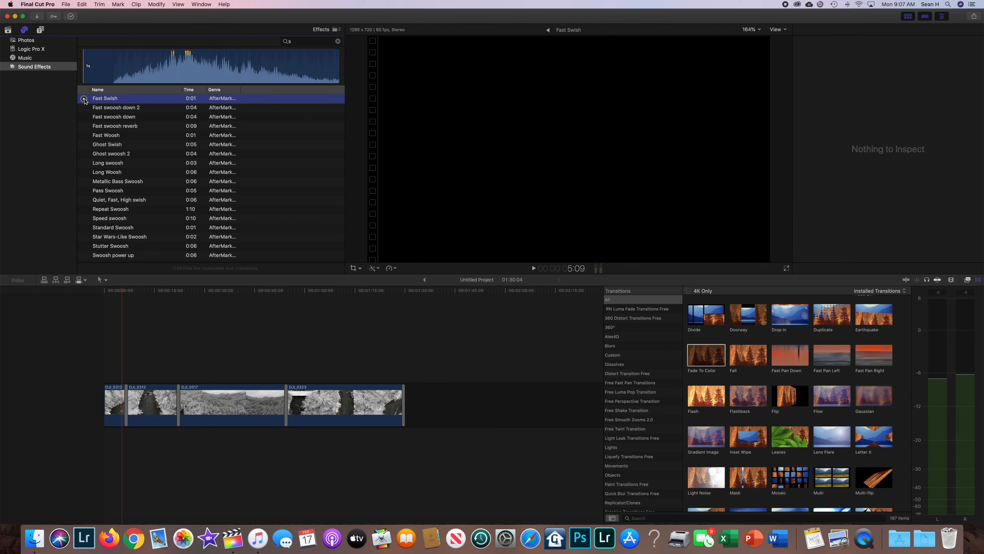
left_click(84, 99)
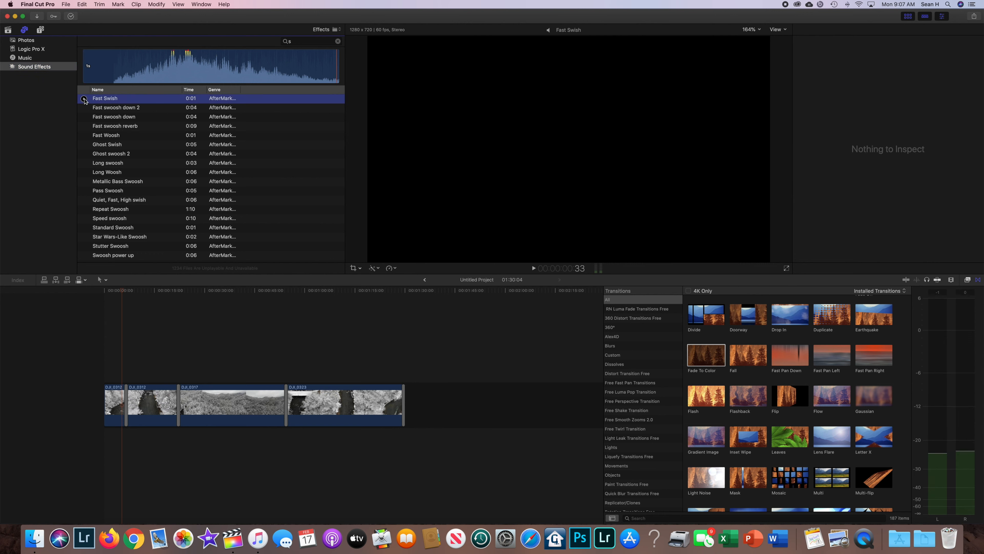
left_click(84, 109)
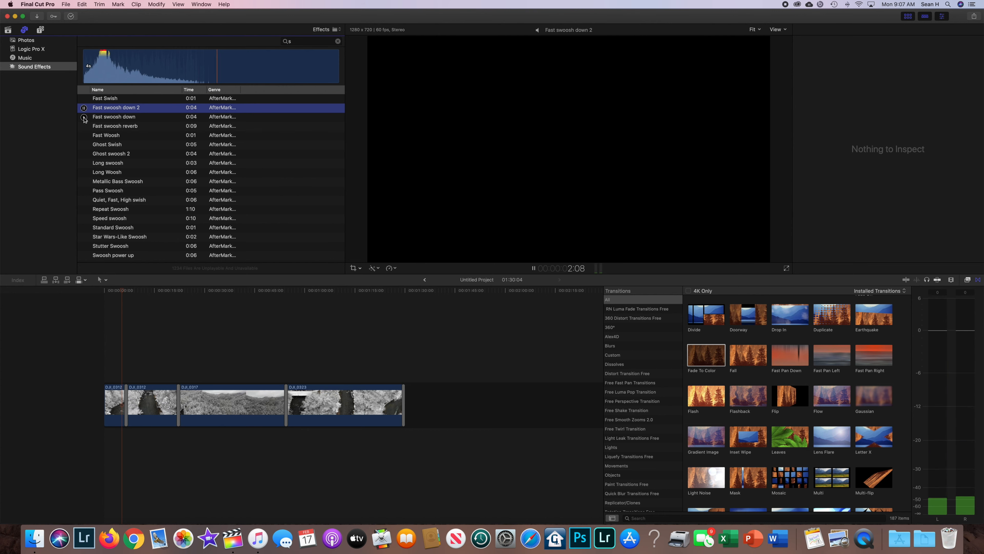
left_click(84, 117)
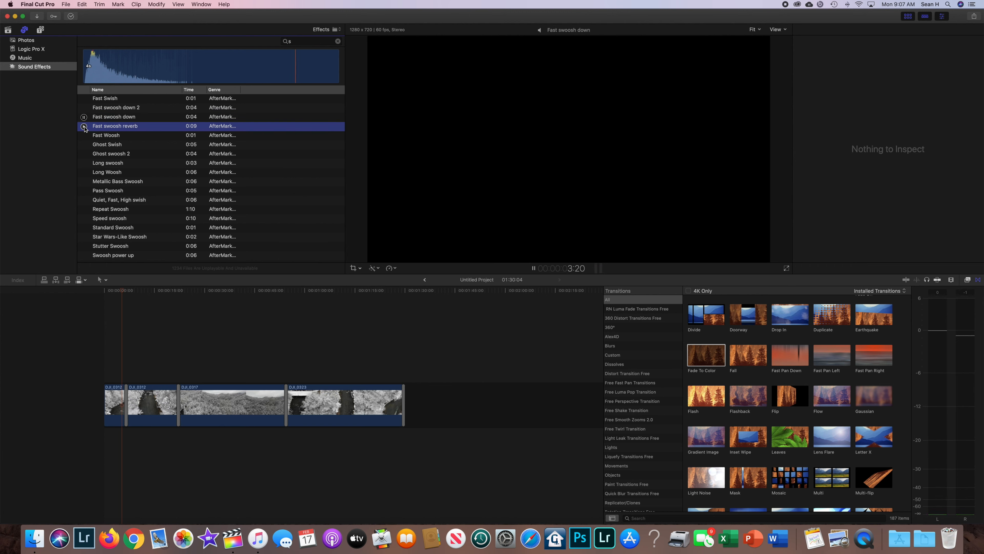
left_click(84, 127)
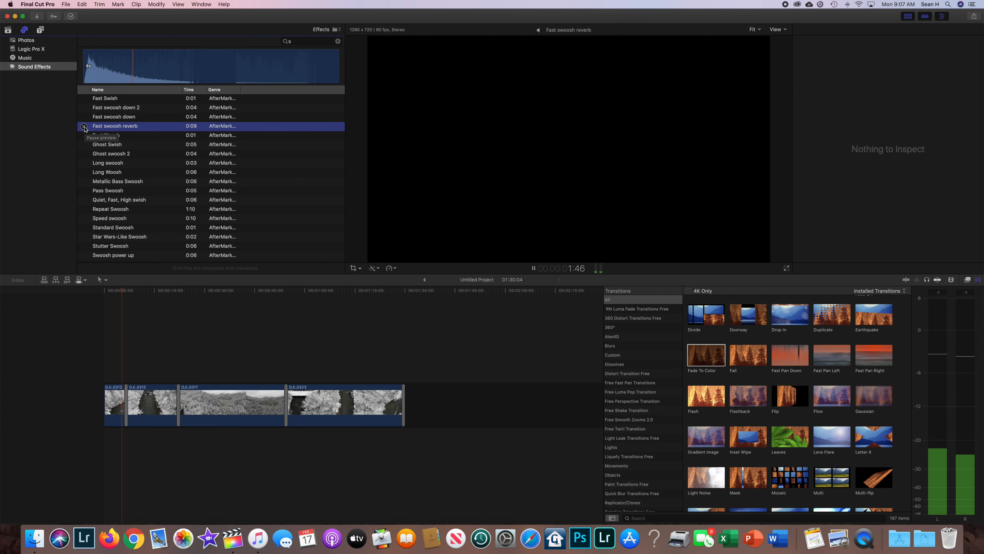
Add the Fast Swish sound effect beneath the cut between the two DJI_0312 clips and play that section.
left_click(94, 100)
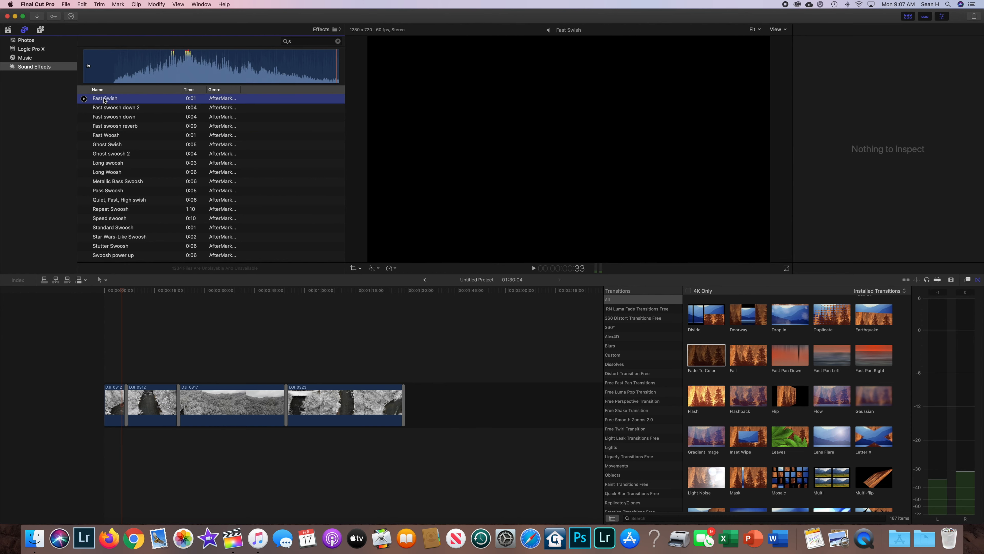
mouse_move(109, 202)
left_mouse_down()
mouse_move(107, 400)
mouse_move(123, 438)
left_mouse_up()
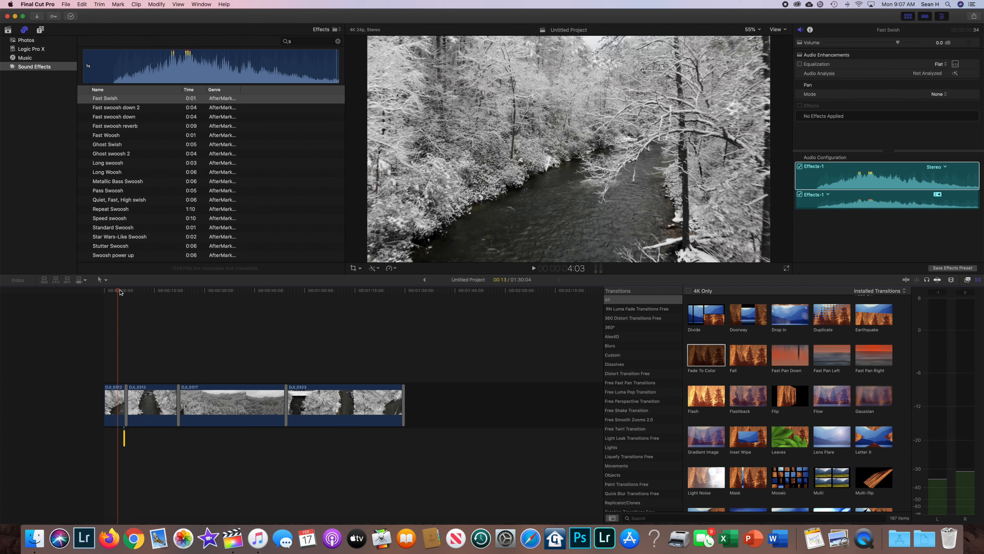
key("space")
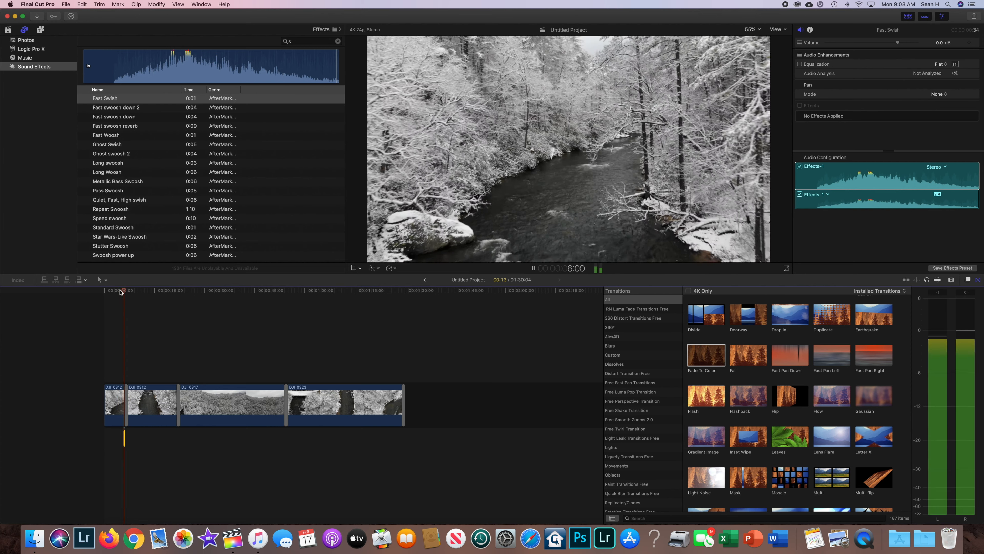
key("space")
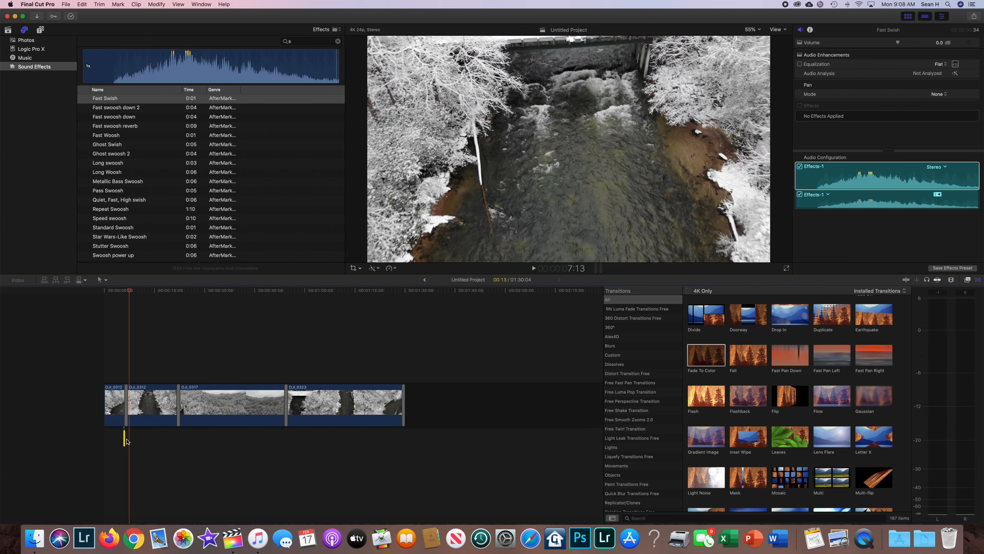
Move the Fast Swish effect slightly later to line up with the zoom transition, and play the section twice to check its timing.
left_click_drag(124, 439, 125, 438)
left_click_drag(129, 291, 118, 292)
key("space")
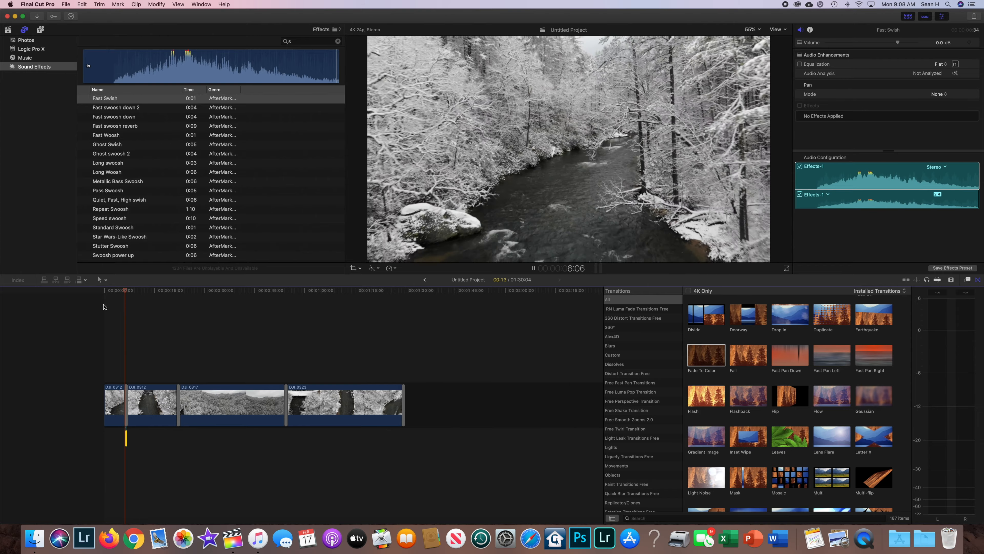
key("space")
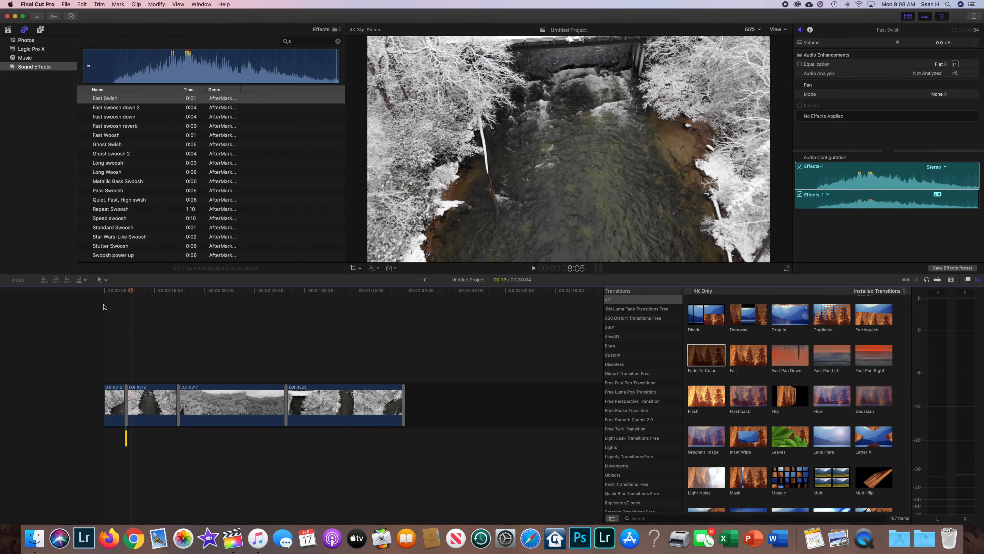
left_click_drag(131, 293, 121, 295)
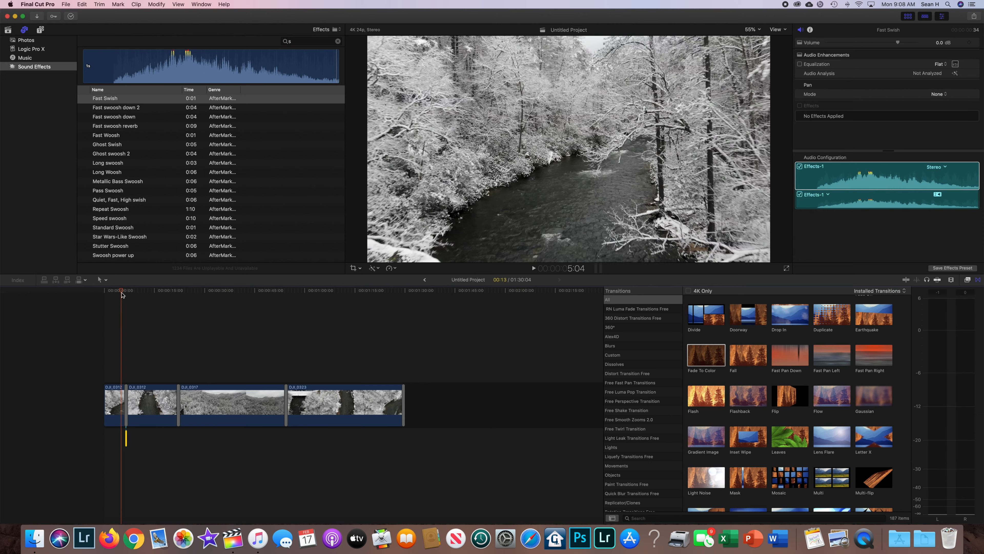
key("space")
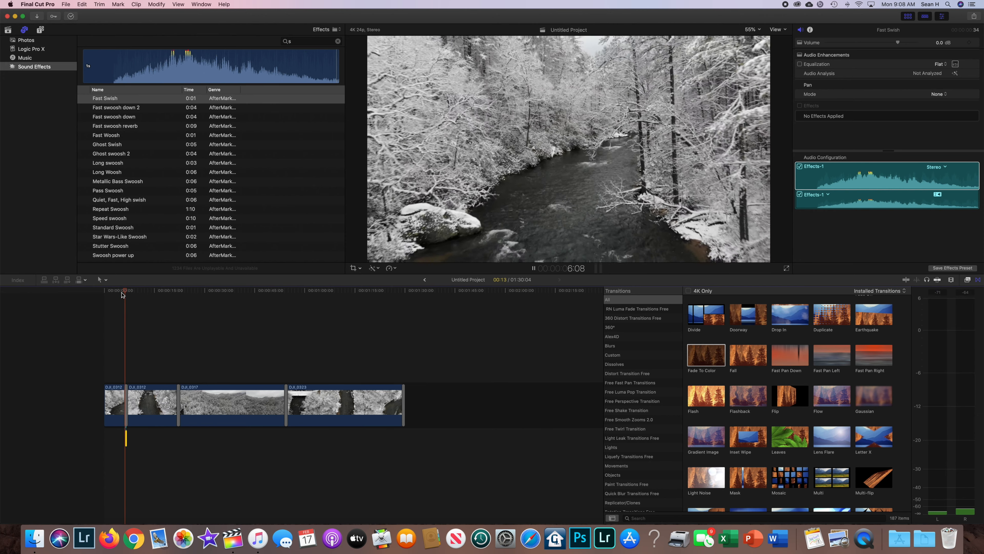
key("space")
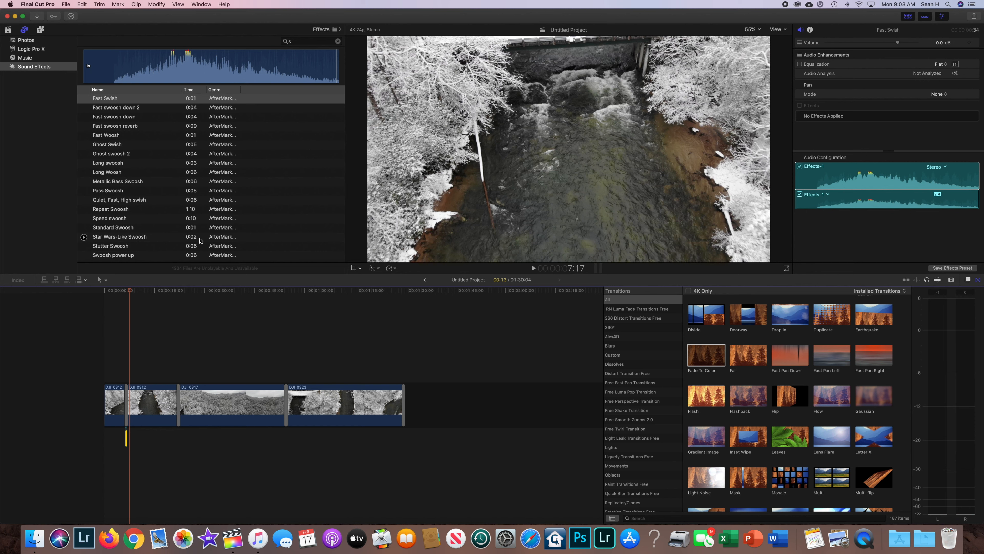
Add the song Quiet Nights (Free DL) beneath the clips from the timeline start and trim its end back to about the end of DJI_0323.
left_click(24, 58)
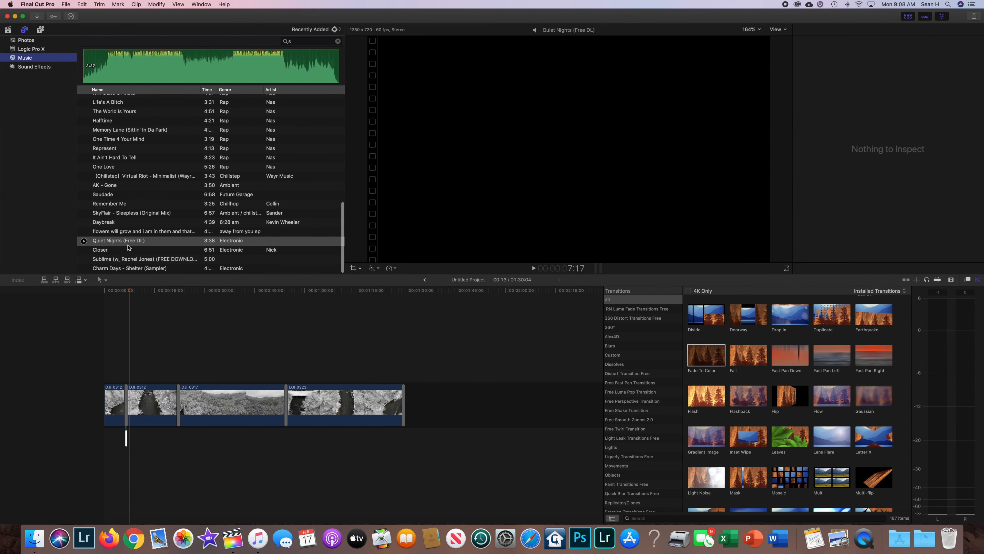
left_click_drag(129, 242, 111, 457)
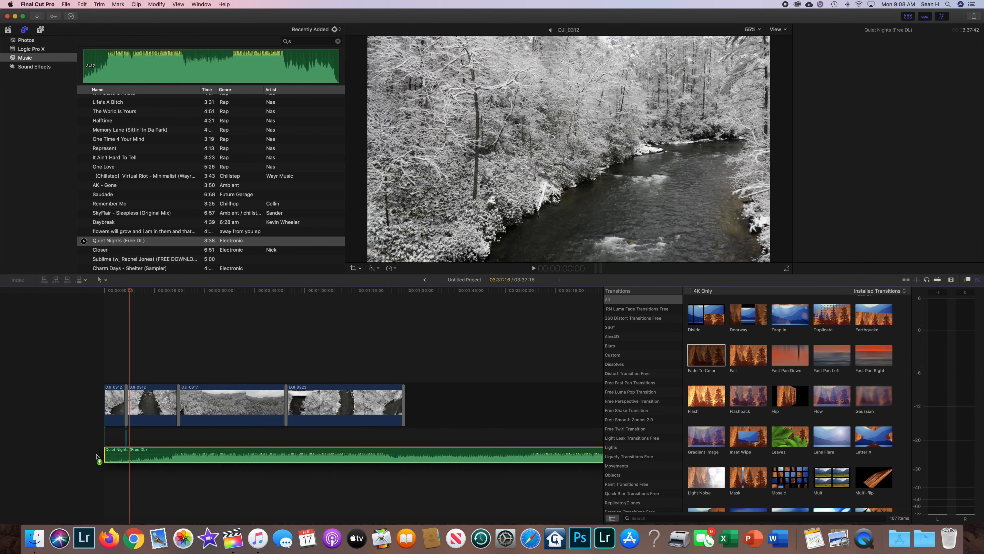
scroll(214, 456, "right", 10)
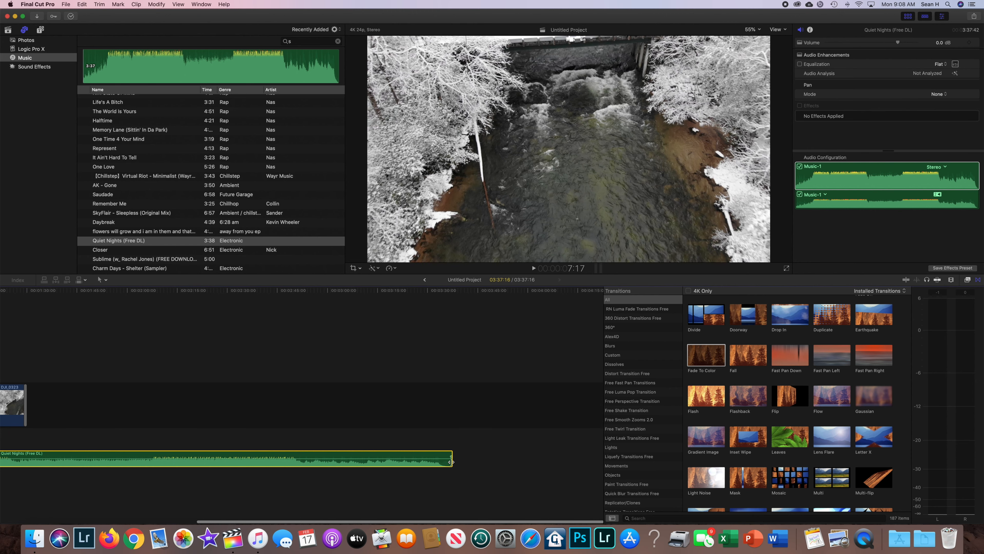
left_click_drag(451, 461, 22, 460)
key("shift+z")
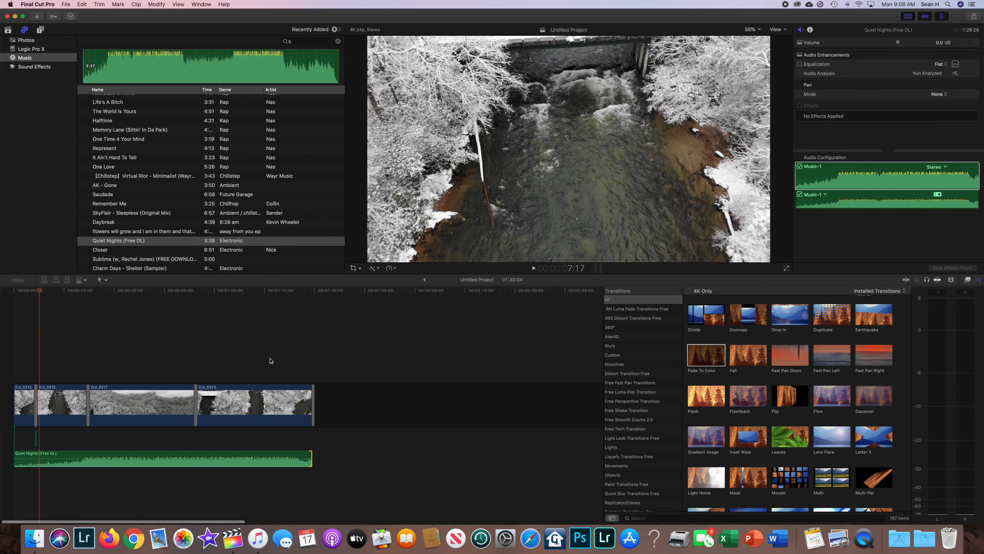
Place the playhead at the end of the video and extend the music's end to meet it.
scroll(270, 361, "right", 2)
left_click_drag(22, 290, 298, 310)
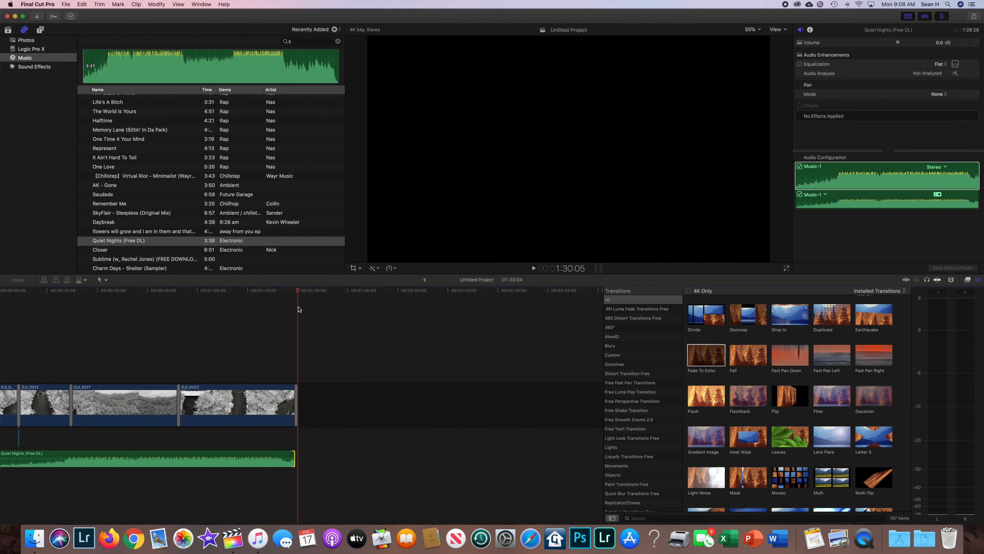
left_click_drag(297, 463, 295, 459)
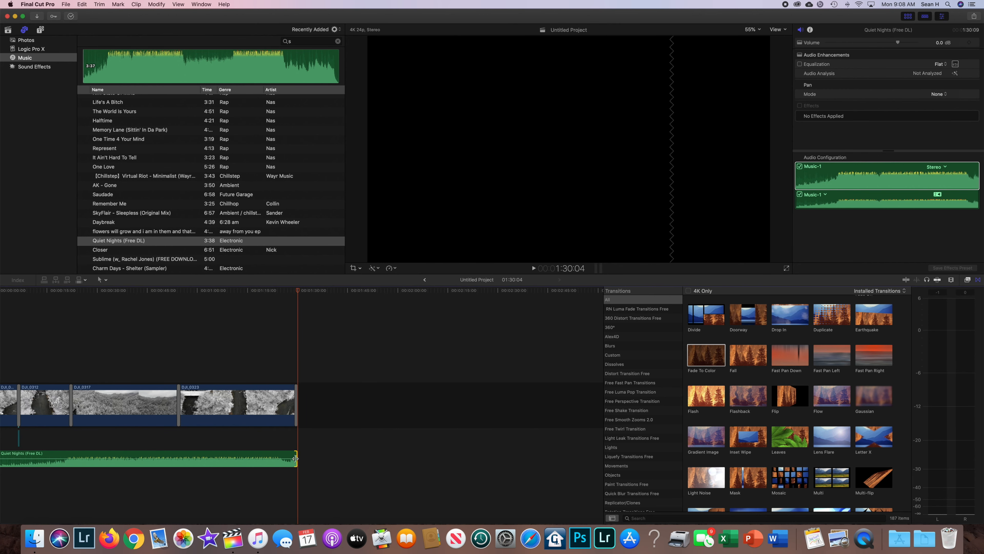